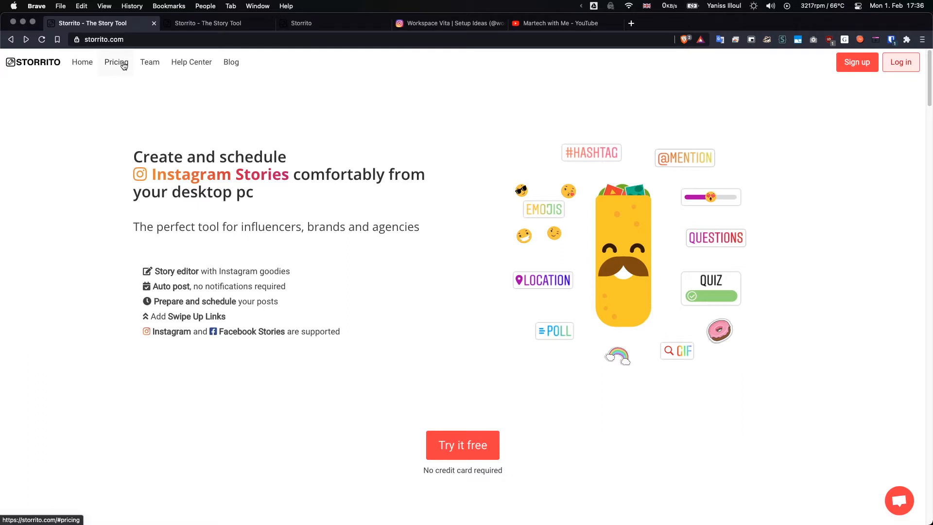
Show the pricing plans on the Storrito website.
{"action": "left_click", "coordinate": [123, 66]}
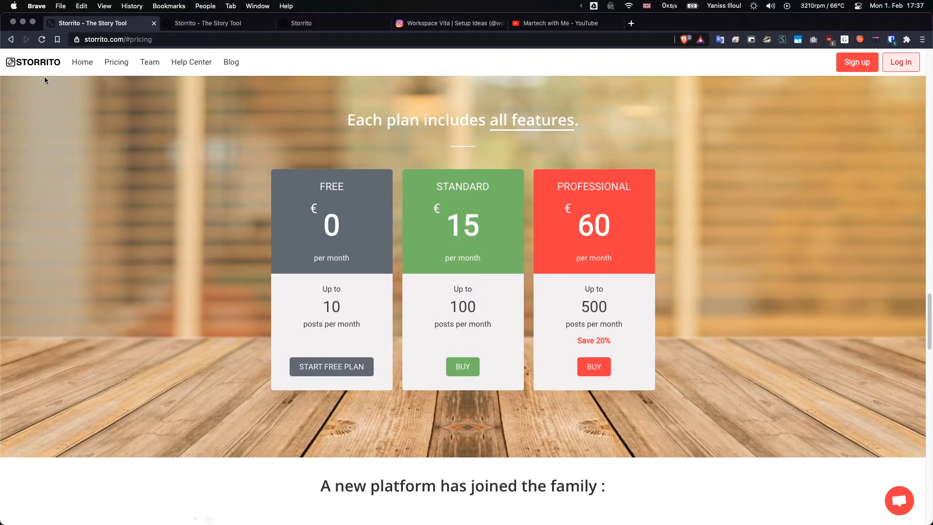
Switch to the Storrito web app and create a new empty story.
{"action": "left_click", "coordinate": [311, 23]}
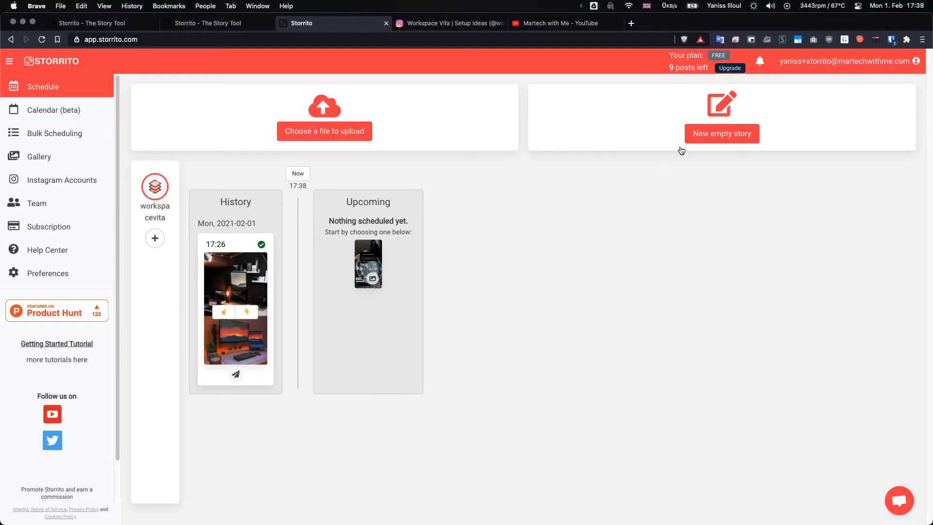
{"action": "left_click", "coordinate": [708, 139]}
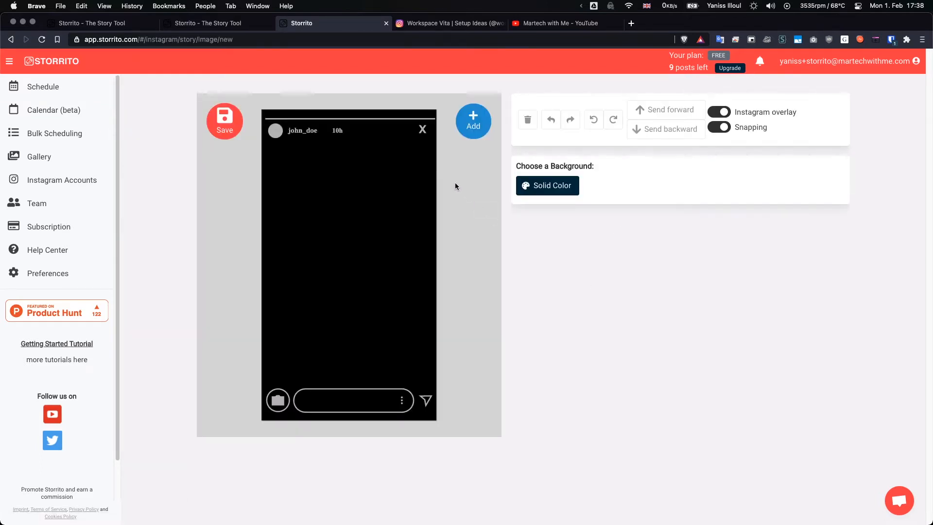
Look over the posts on the workspacevita Instagram profile, and return to the Storrito story editor.
{"action": "left_click", "coordinate": [440, 21]}
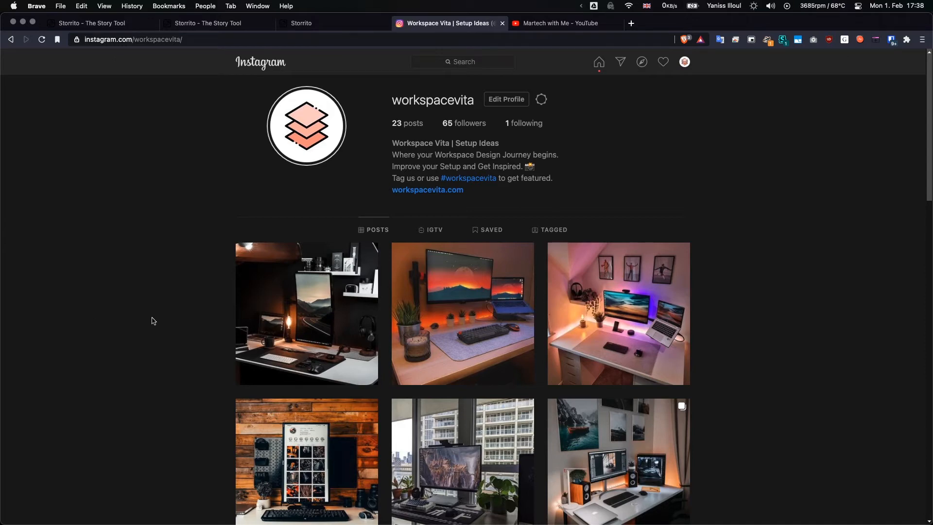
{"action": "scroll", "coordinate": [822, 358], "scroll_direction": "down", "scroll_amount": 3}
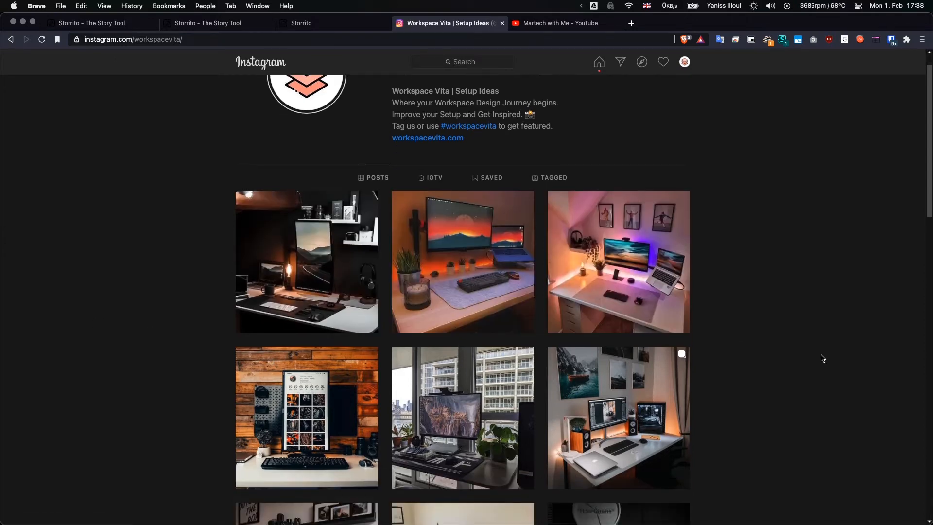
{"action": "scroll", "coordinate": [822, 359], "scroll_direction": "up", "scroll_amount": 3}
{"action": "scroll", "coordinate": [823, 357], "scroll_direction": "down", "scroll_amount": 1}
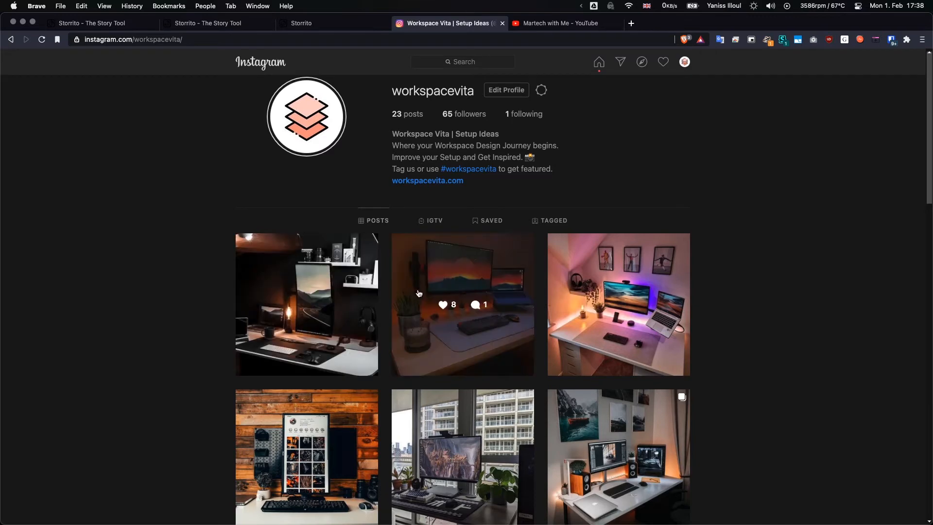
{"action": "left_click", "coordinate": [349, 28]}
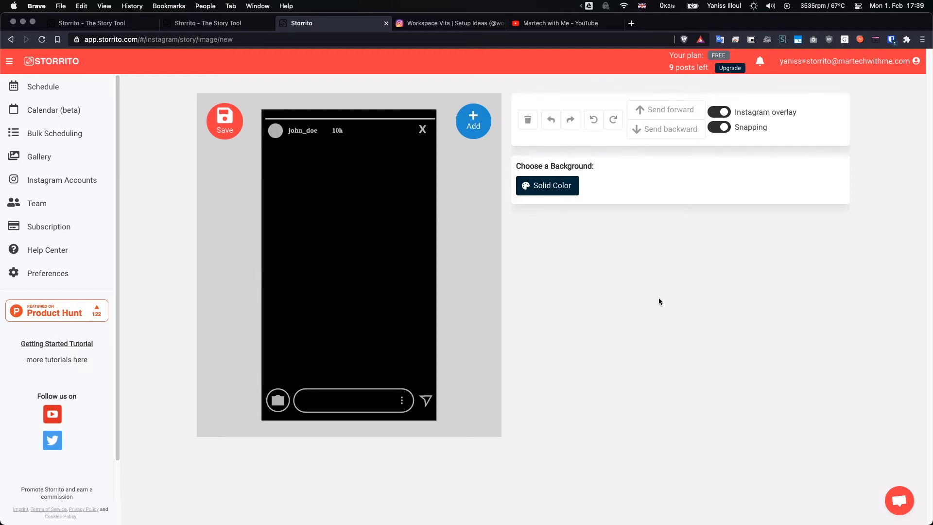
Switch the Instagram overlay off and back on, and clear the selection on the story canvas.
{"action": "left_click", "coordinate": [720, 112]}
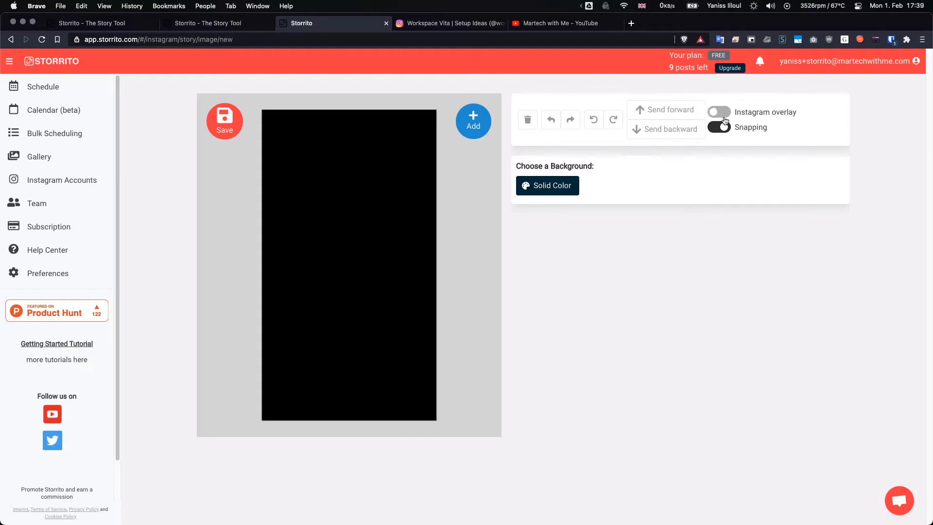
{"action": "left_click", "coordinate": [722, 113]}
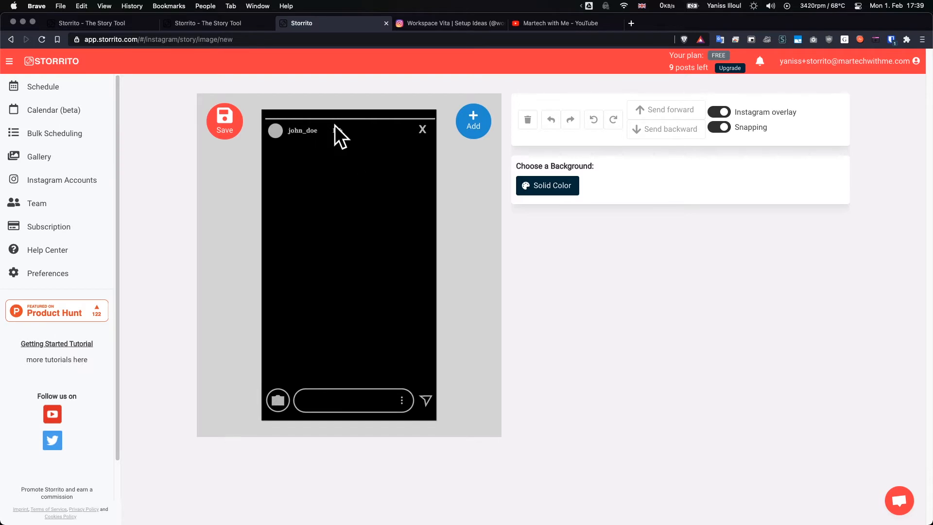
{"action": "mouse_move", "coordinate": [340, 135]}
{"action": "left_mouse_down"}
{"action": "mouse_move", "coordinate": [353, 132]}
{"action": "mouse_move", "coordinate": [337, 131]}
{"action": "left_mouse_up"}
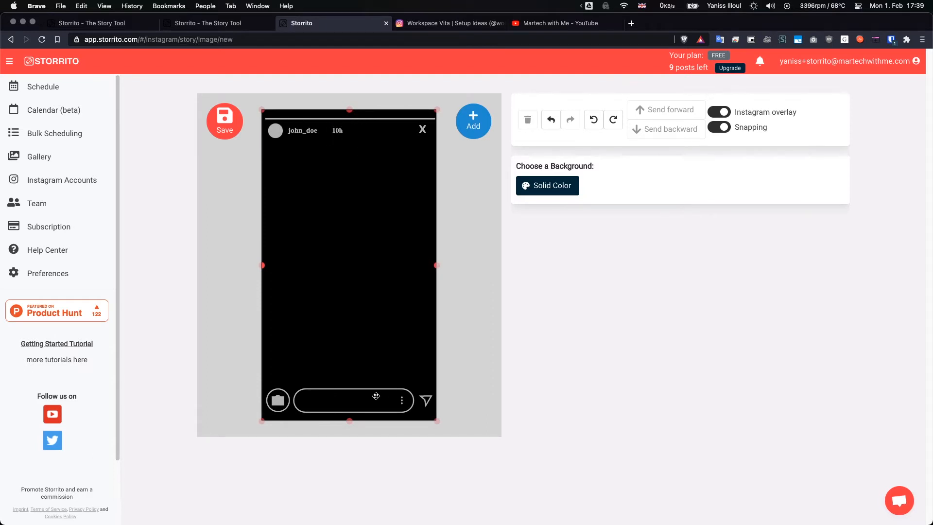
{"action": "left_click", "coordinate": [227, 228]}
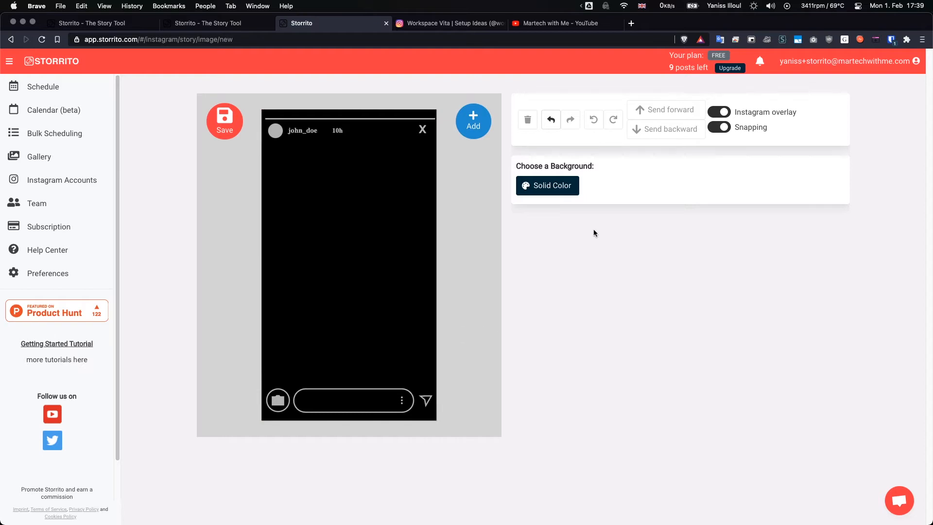
Try out the solid colour picker for the story background and close it.
{"action": "left_click", "coordinate": [550, 187]}
{"action": "left_click_drag", "start_coordinate": [584, 260], "coordinate": [570, 310]}
{"action": "left_click", "coordinate": [733, 239]}
Toggle snapping off and back on twice.
{"action": "left_click", "coordinate": [719, 128]}
{"action": "left_click", "coordinate": [719, 128]}
{"action": "left_click", "coordinate": [719, 129]}
{"action": "left_click", "coordinate": [720, 129]}
Search Unsplash for "pancake" and add the photo of syrup poured over a strawberry-topped pancake stack to the story.
{"action": "left_click", "coordinate": [477, 125]}
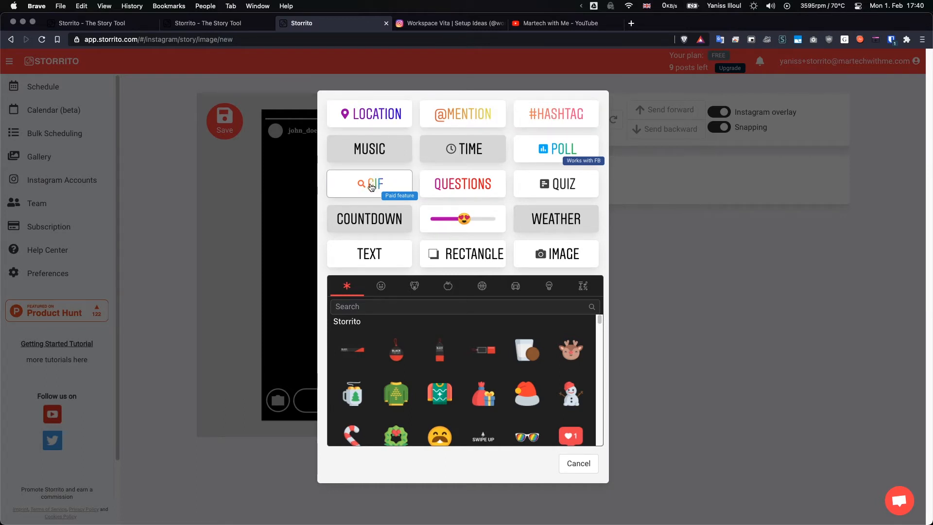
{"action": "left_click", "coordinate": [548, 255]}
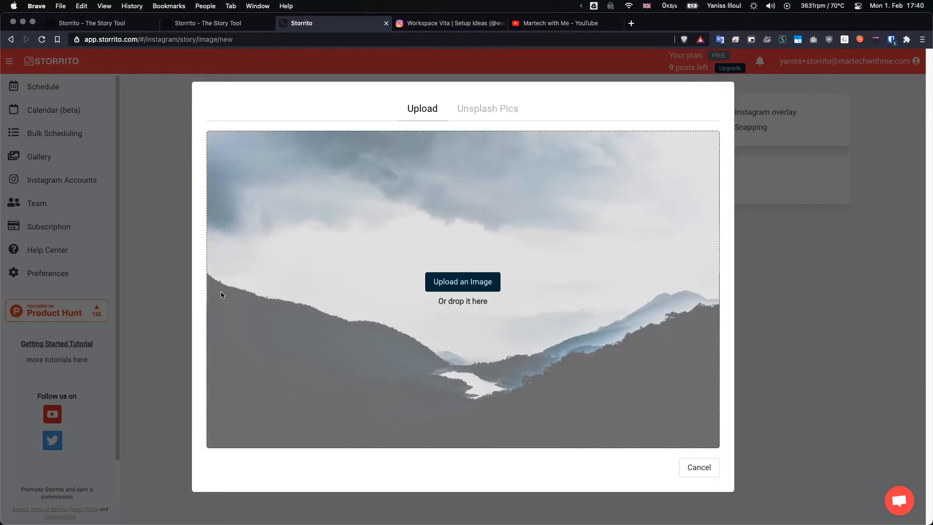
{"action": "left_click", "coordinate": [486, 109]}
{"action": "left_click", "coordinate": [490, 111]}
{"action": "left_click", "coordinate": [368, 142]}
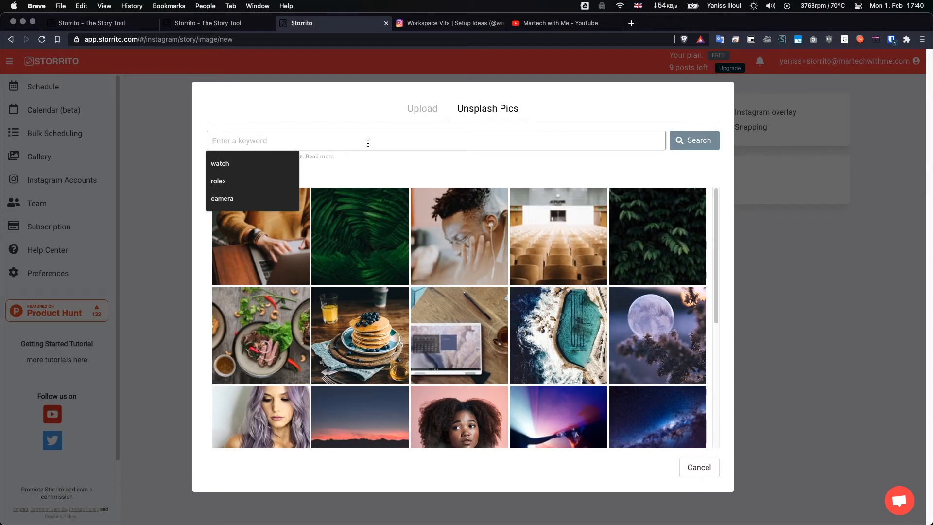
{"action": "type", "text": "p"}
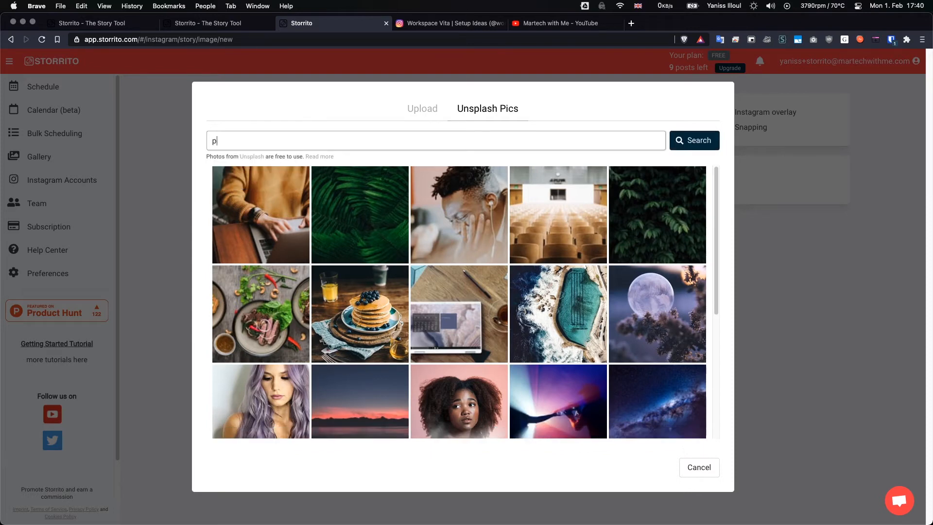
{"action": "type", "text": "ancake"}
{"action": "key", "text": "Return"}
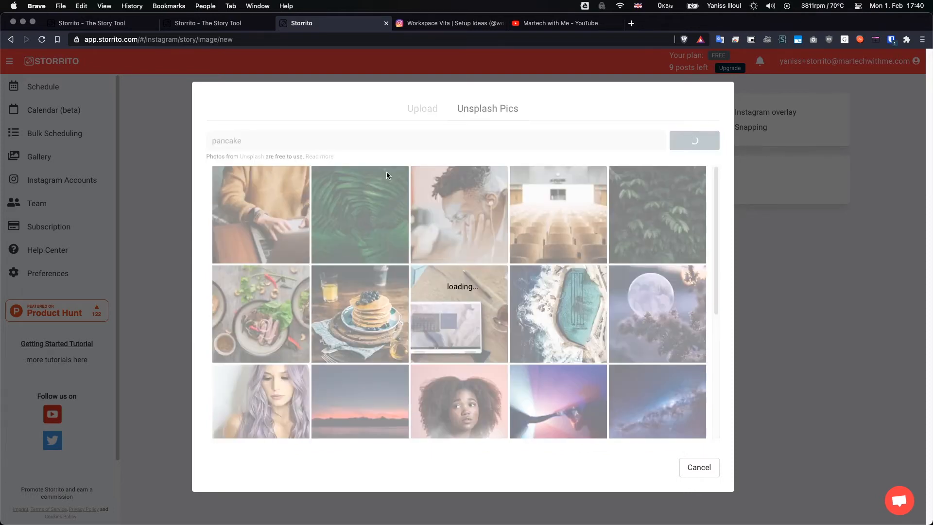
{"action": "left_click", "coordinate": [415, 348]}
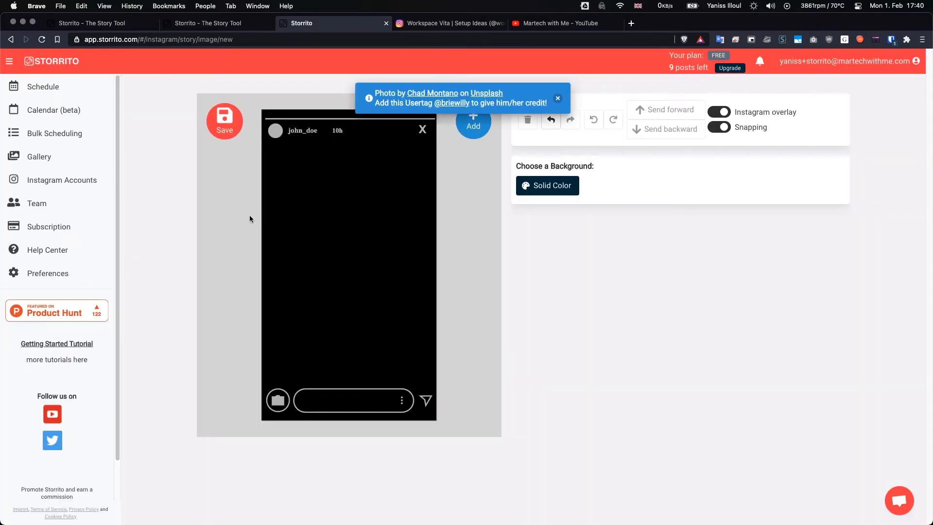
{"action": "left_click", "coordinate": [558, 98]}
{"action": "left_click", "coordinate": [391, 250]}
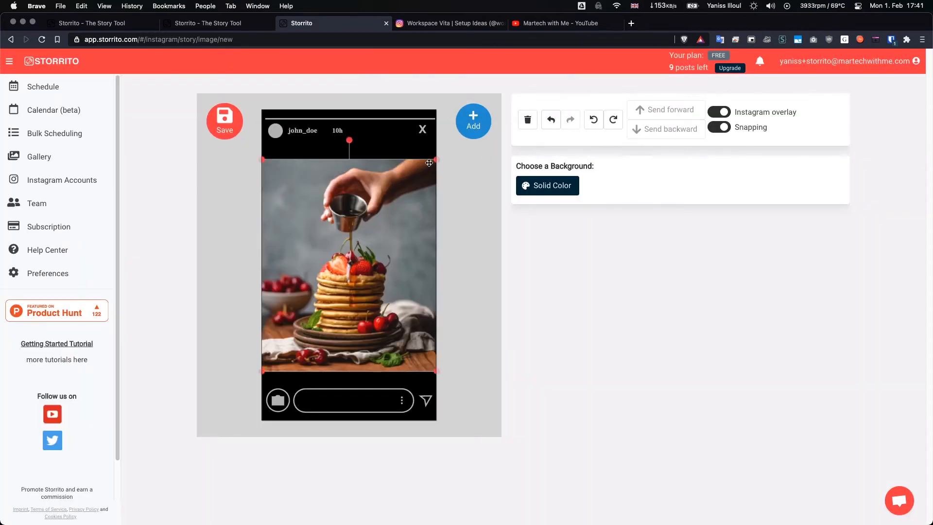
Enlarge the pancake photo to cover the full height of the story and centre it horizontally.
{"action": "left_click_drag", "start_coordinate": [436, 159], "coordinate": [479, 120]}
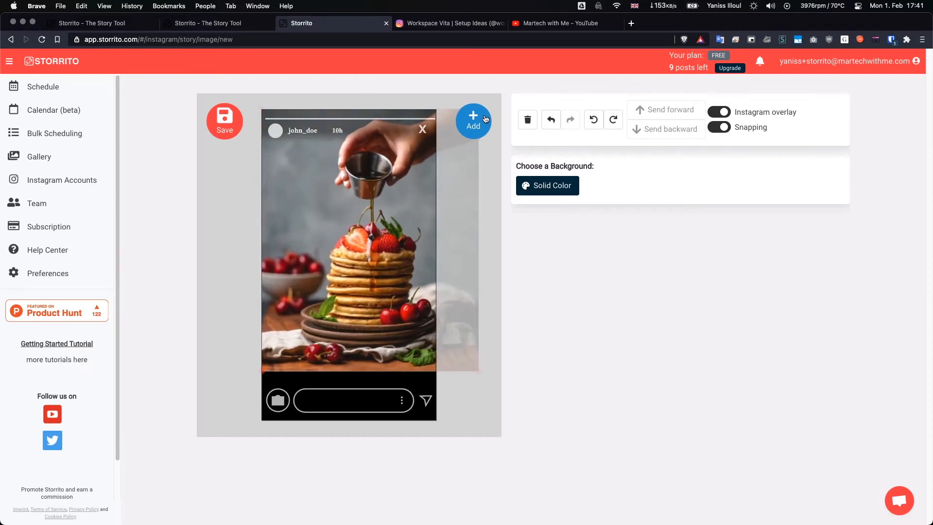
{"action": "left_click_drag", "start_coordinate": [265, 386], "coordinate": [222, 424]}
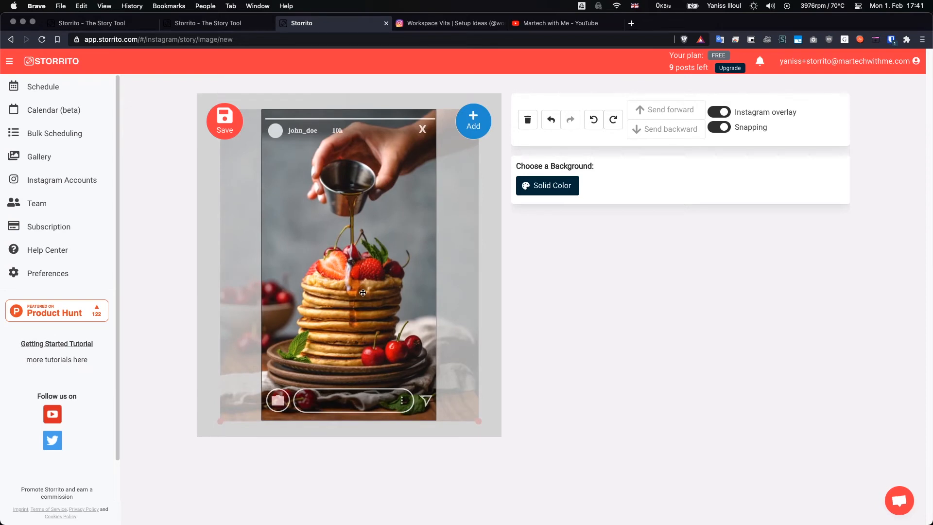
{"action": "left_click_drag", "start_coordinate": [362, 293], "coordinate": [361, 294]}
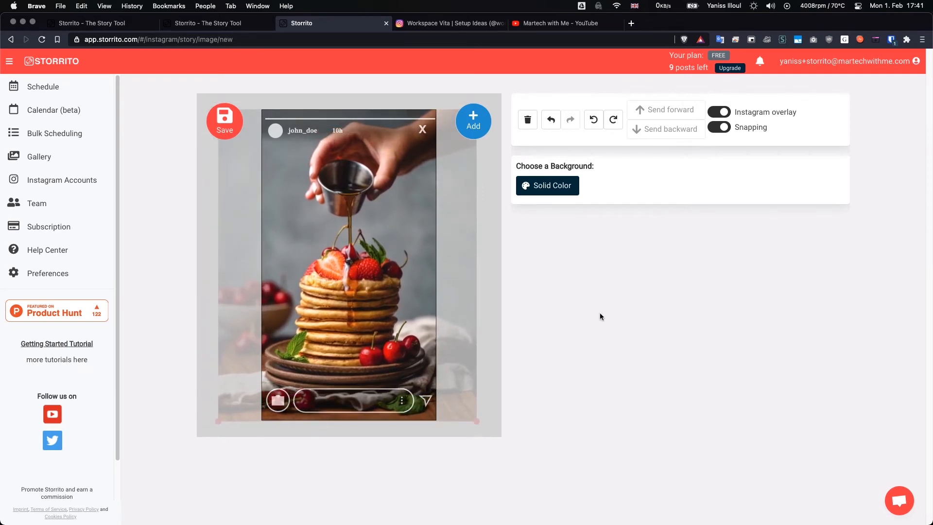
Bring up the available story elements, cancel without adding one, and delete the pancake photo from the story.
{"action": "left_click", "coordinate": [470, 126]}
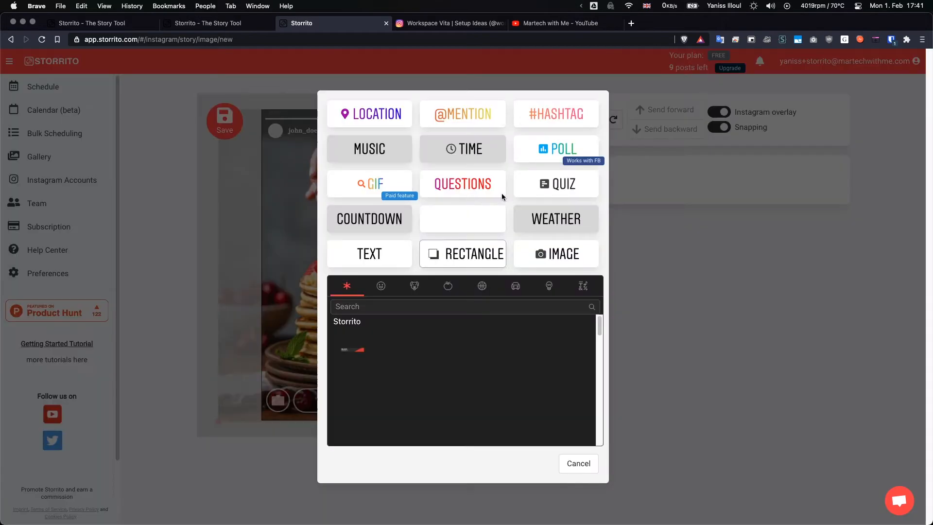
{"action": "left_click", "coordinate": [578, 464]}
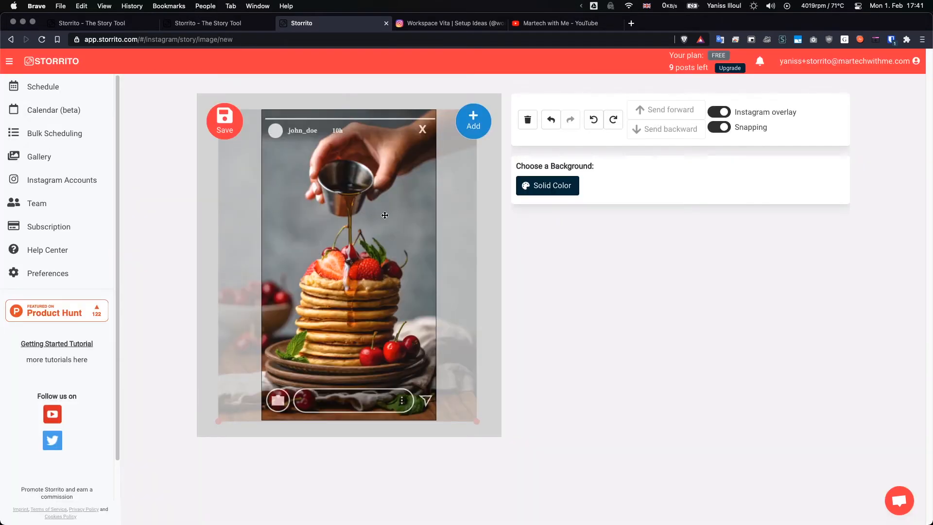
{"action": "left_click", "coordinate": [527, 119]}
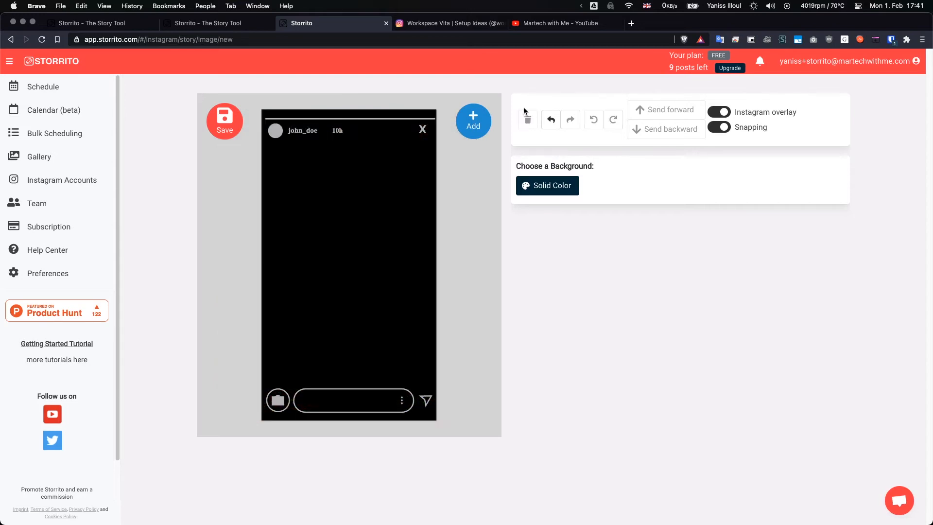
Upload the dark desk setup photo from the Downloads folder and move it down to the lower part of the story.
{"action": "left_click", "coordinate": [474, 121]}
{"action": "left_click", "coordinate": [555, 253]}
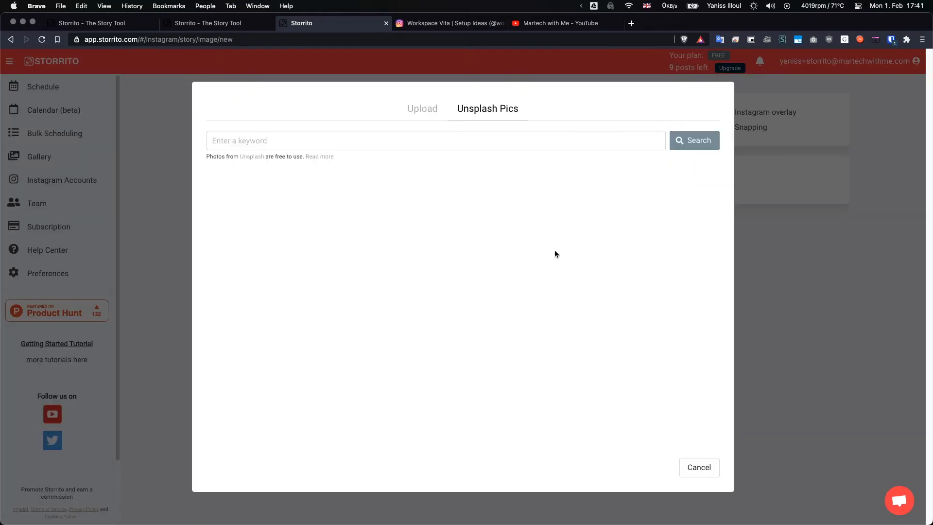
{"action": "left_click", "coordinate": [422, 110]}
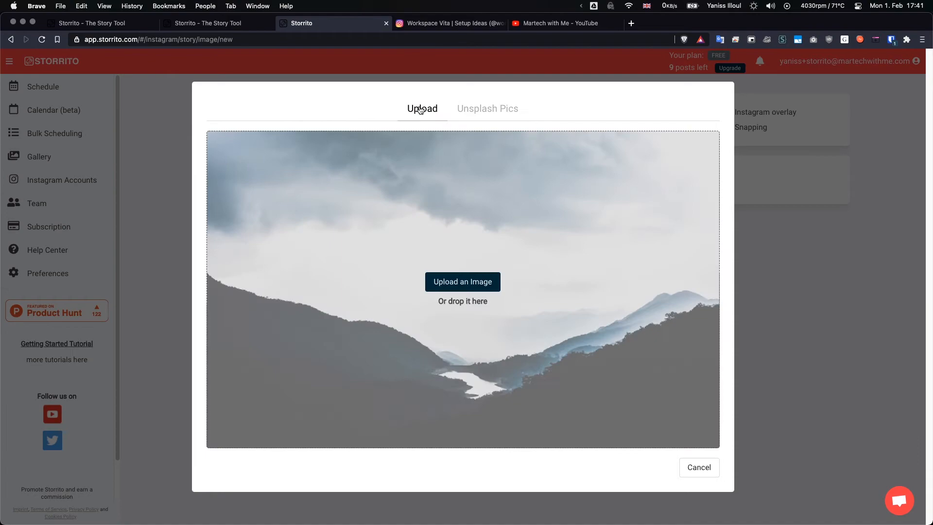
{"action": "left_click", "coordinate": [453, 281]}
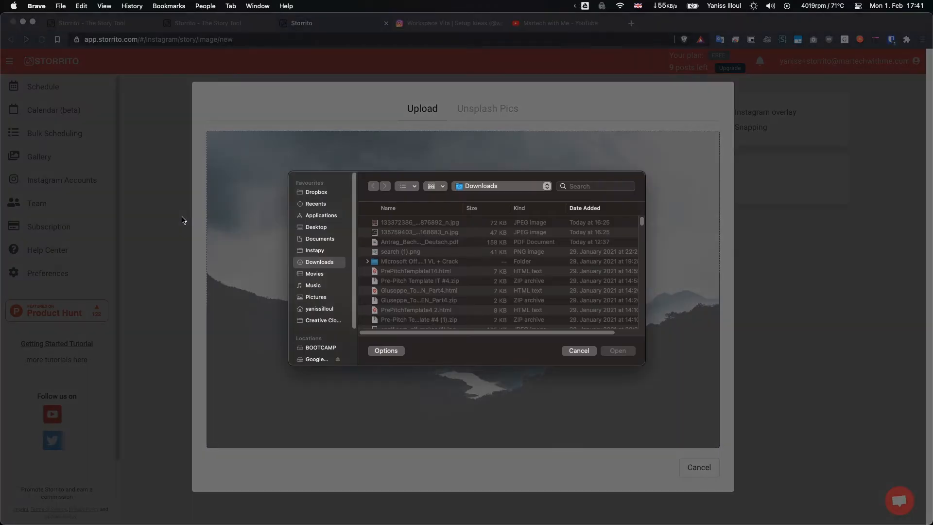
{"action": "double_click", "coordinate": [425, 233]}
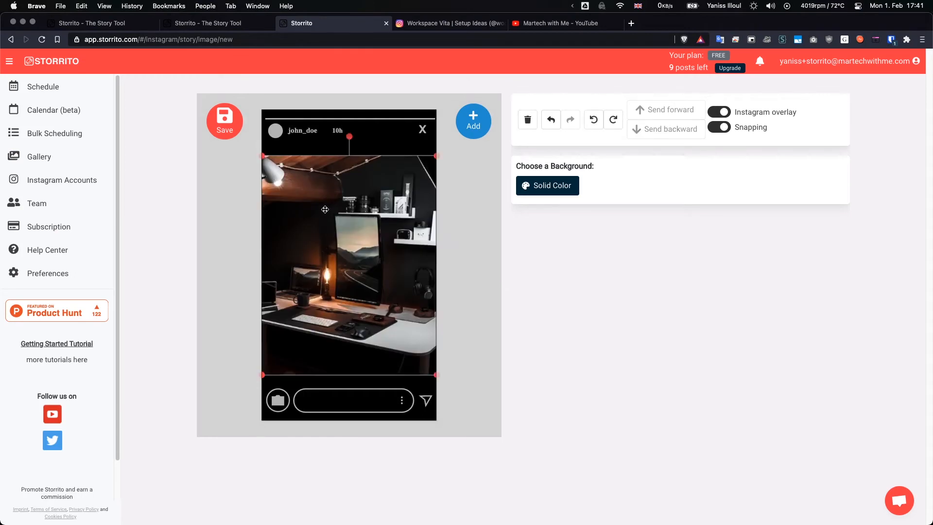
{"action": "left_click_drag", "start_coordinate": [340, 186], "coordinate": [341, 281]}
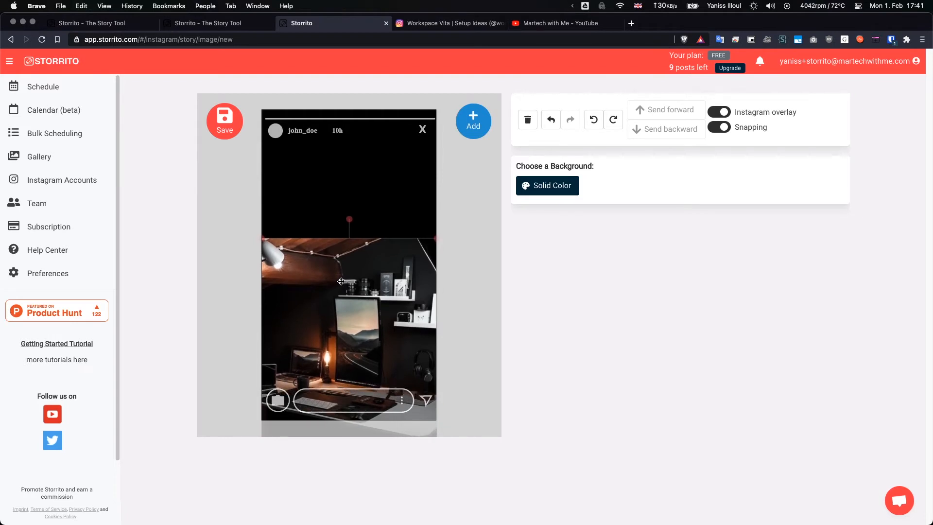
Upload the orange sunset desk photo from the Downloads folder and move it up to the story's upper edge.
{"action": "left_click", "coordinate": [479, 124]}
{"action": "left_click", "coordinate": [531, 248]}
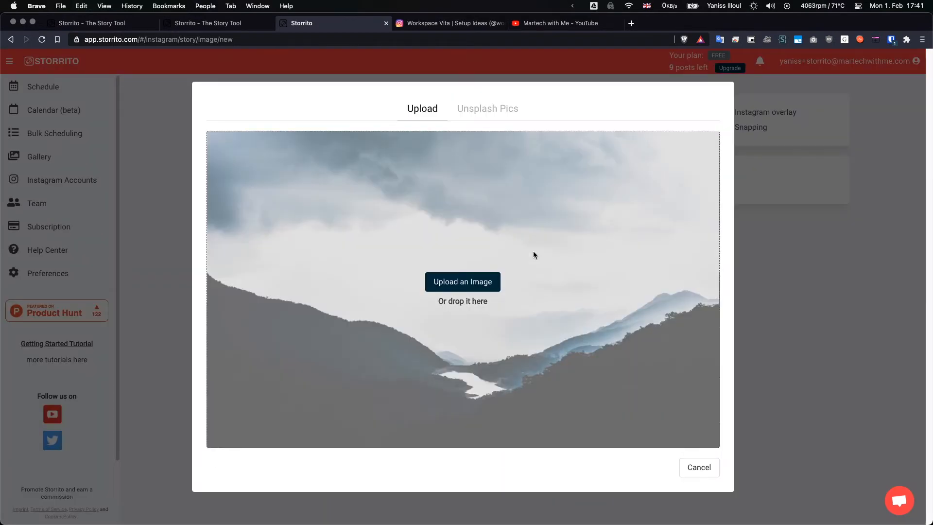
{"action": "left_click", "coordinate": [439, 290]}
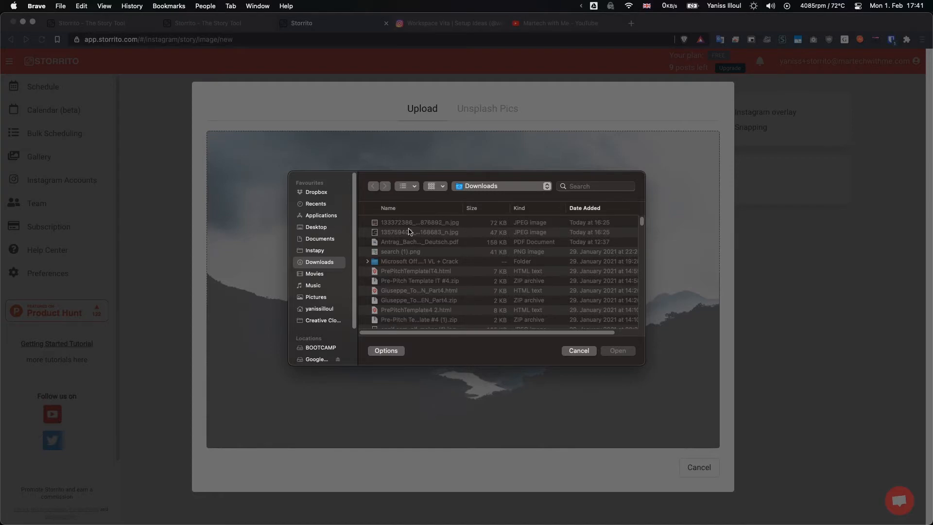
{"action": "double_click", "coordinate": [409, 232]}
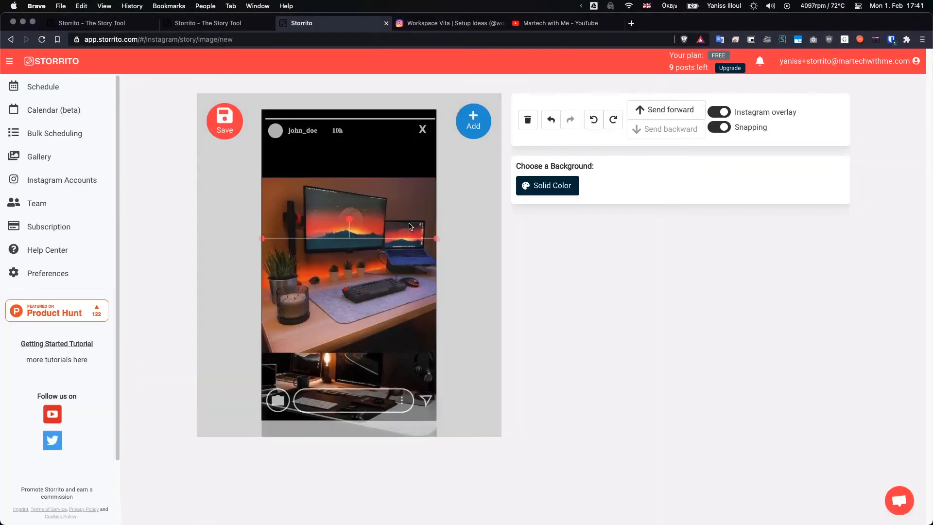
{"action": "left_click_drag", "start_coordinate": [375, 270], "coordinate": [374, 205]}
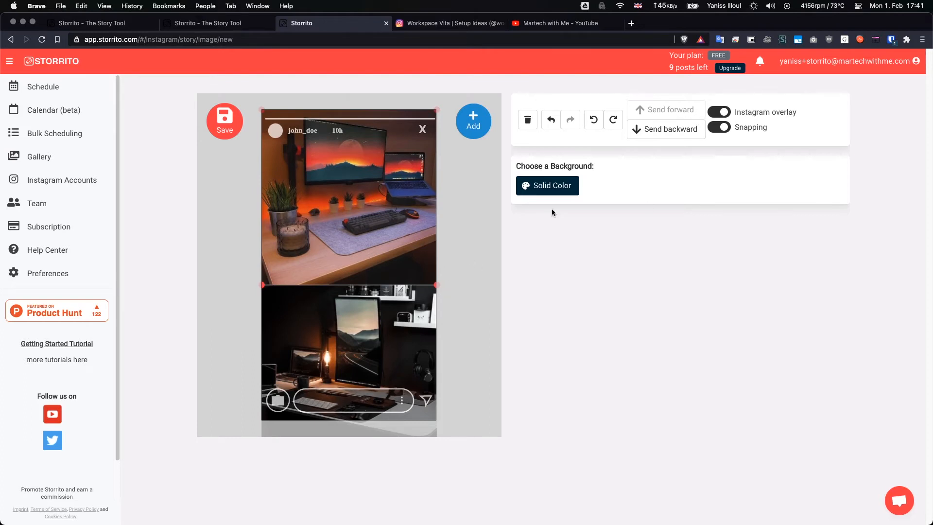
Try sending the desk photos backward and forward, ending with the orange photo stacked in front of the dark one.
{"action": "left_click", "coordinate": [657, 130]}
{"action": "left_click", "coordinate": [662, 112]}
{"action": "left_click", "coordinate": [637, 131]}
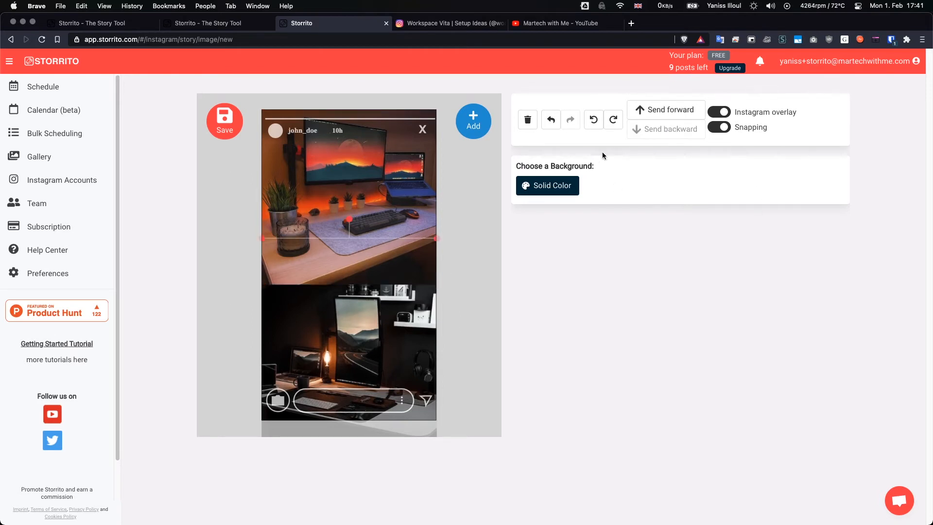
{"action": "left_click", "coordinate": [350, 194]}
{"action": "left_click", "coordinate": [415, 318]}
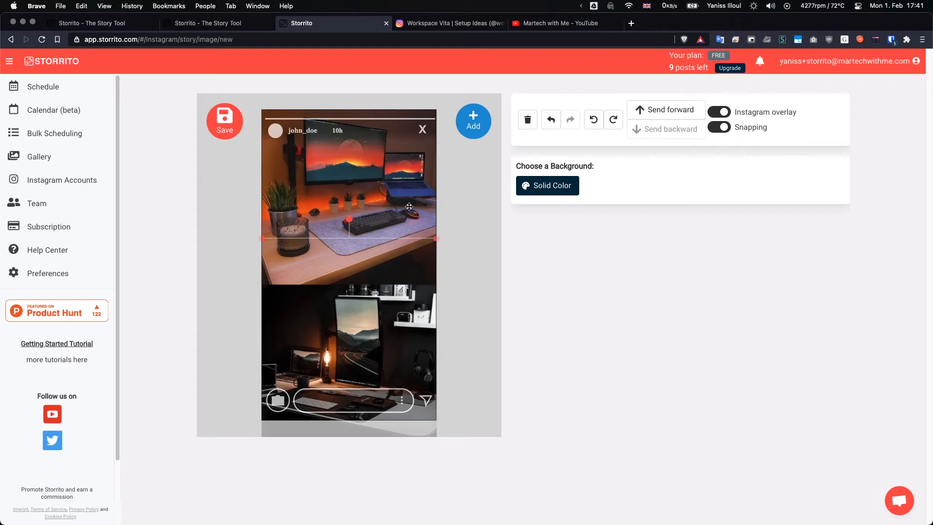
Start a poll sticker for the story and replace its first answer option with the pointing-up emoji ☝.
{"action": "left_click", "coordinate": [493, 241]}
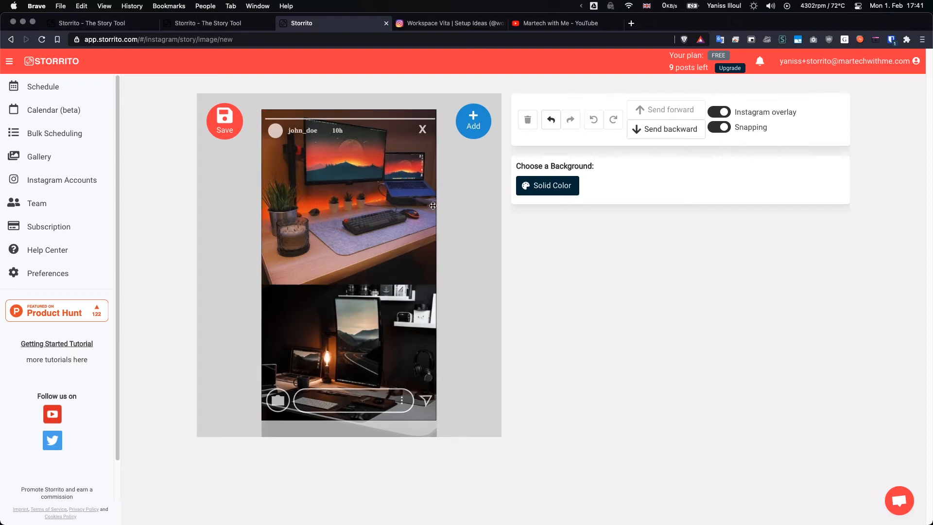
{"action": "left_click", "coordinate": [471, 124]}
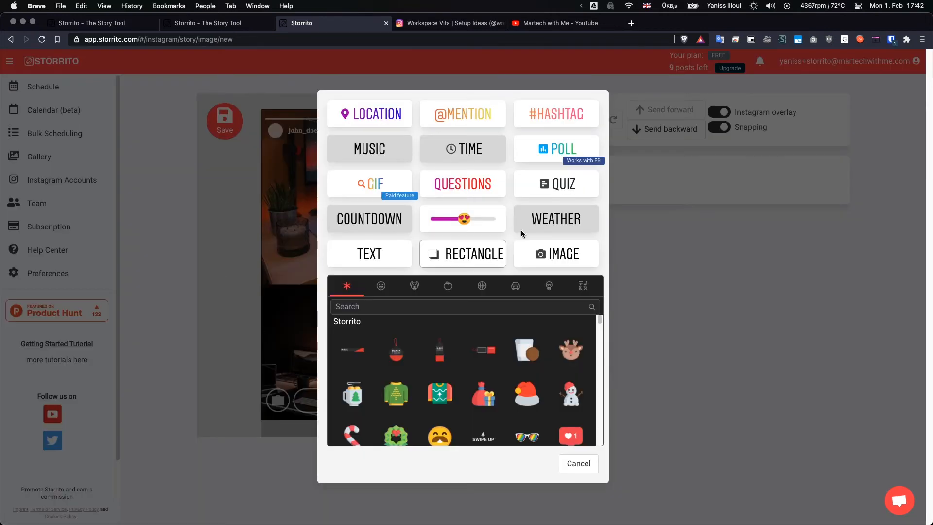
{"action": "left_click", "coordinate": [544, 151]}
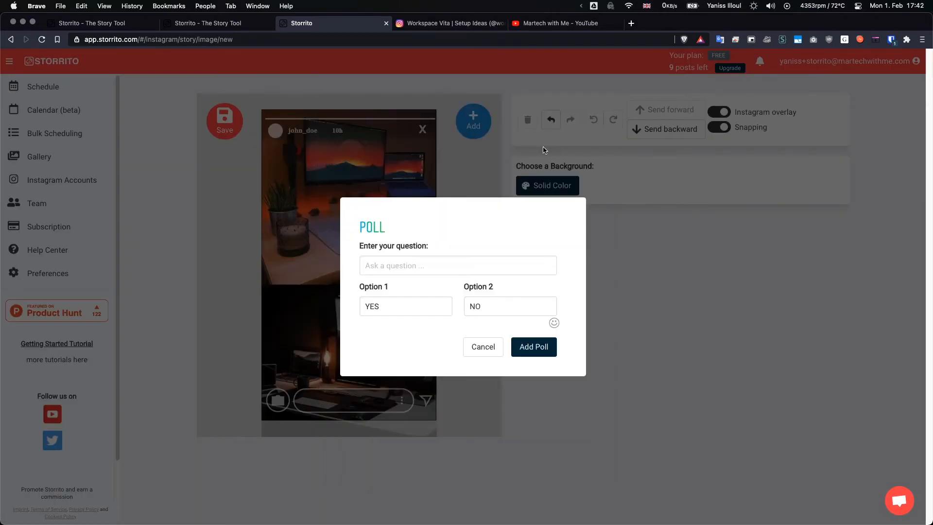
{"action": "left_click", "coordinate": [407, 266]}
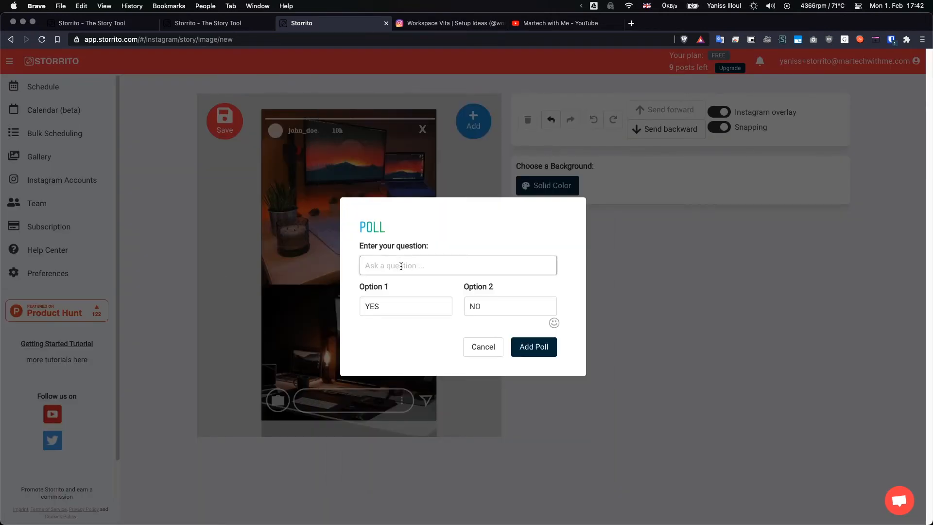
{"action": "left_click", "coordinate": [386, 307]}
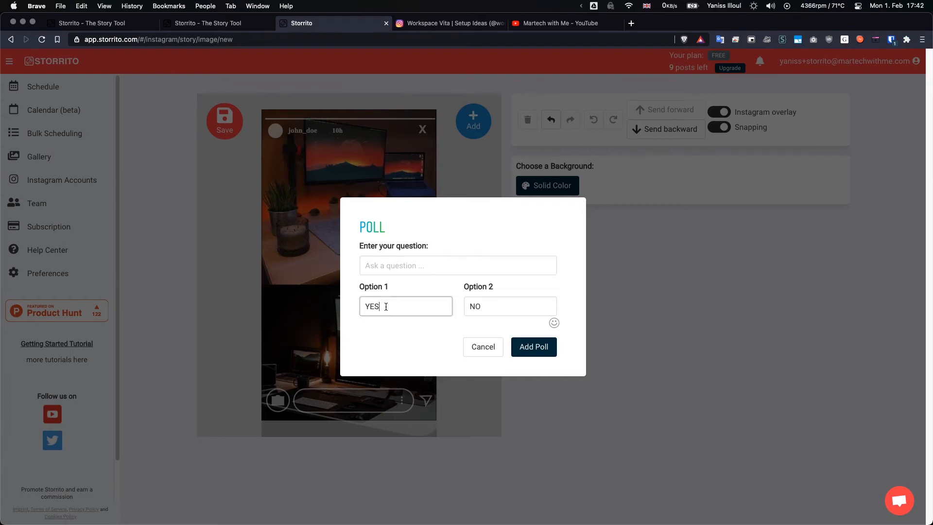
{"action": "double_click", "coordinate": [387, 307]}
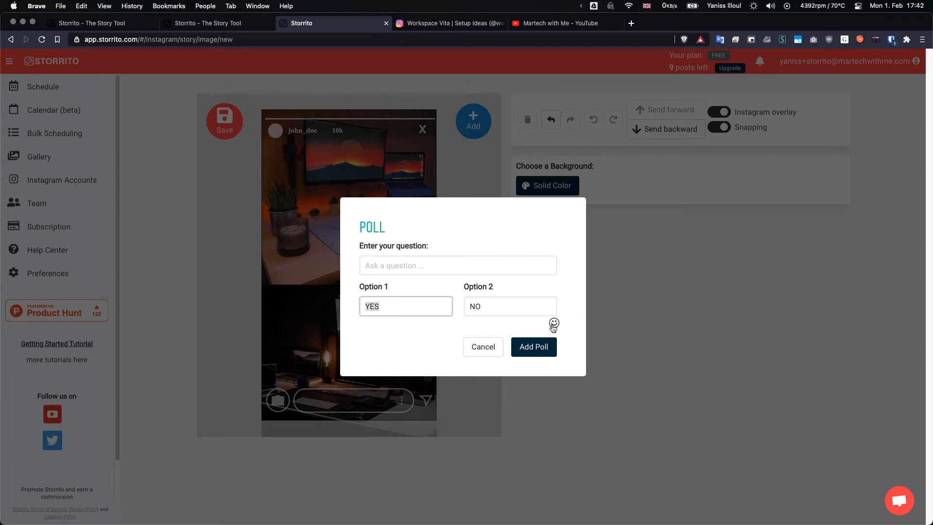
{"action": "key", "text": "BackSpace"}
{"action": "left_click", "coordinate": [554, 323]}
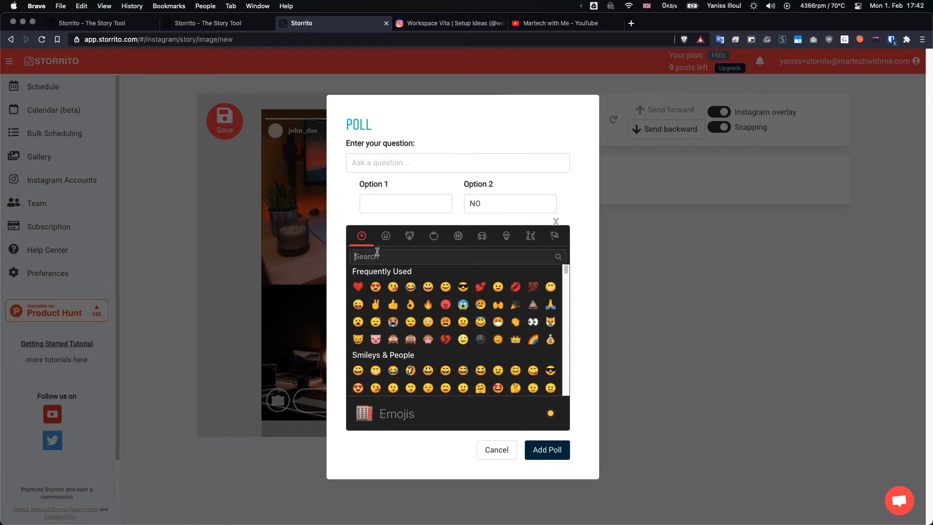
{"action": "type", "text": "up"}
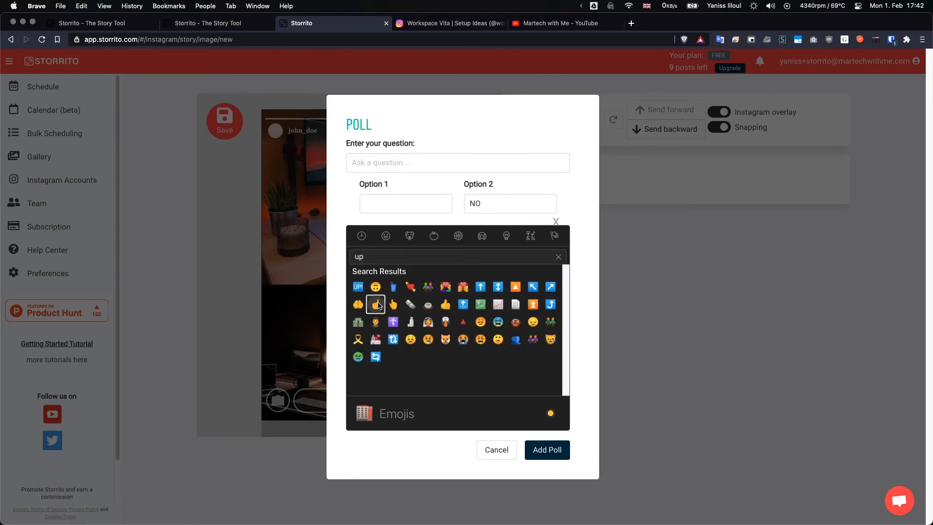
{"action": "left_click", "coordinate": [375, 305]}
Replace the poll's second option with the pointing-down emoji 👇 and add the poll to the story.
{"action": "double_click", "coordinate": [479, 202]}
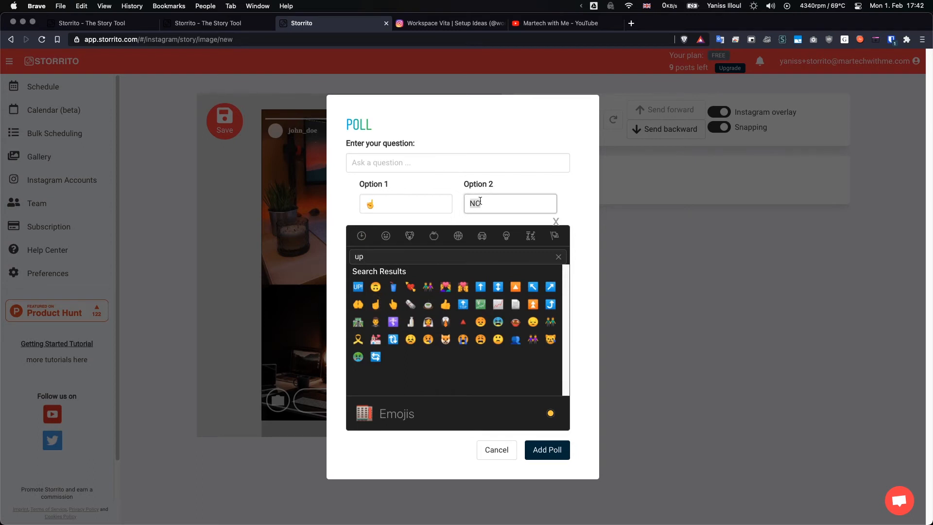
{"action": "double_click", "coordinate": [396, 262]}
{"action": "type", "text": "down"}
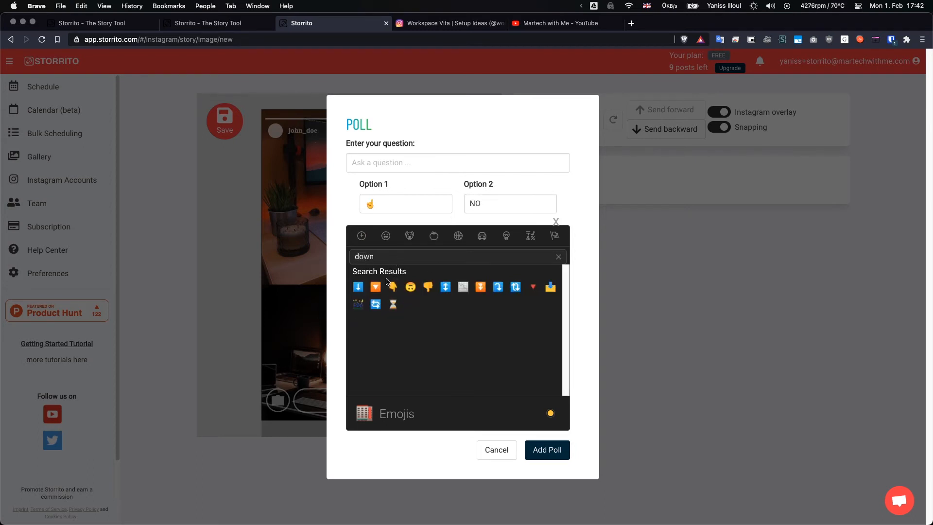
{"action": "left_click", "coordinate": [392, 287]}
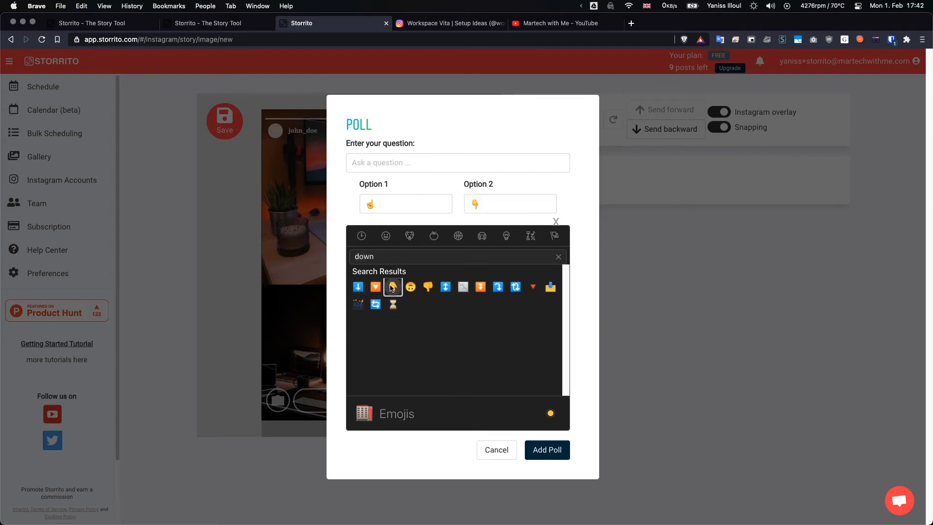
{"action": "left_click", "coordinate": [555, 223]}
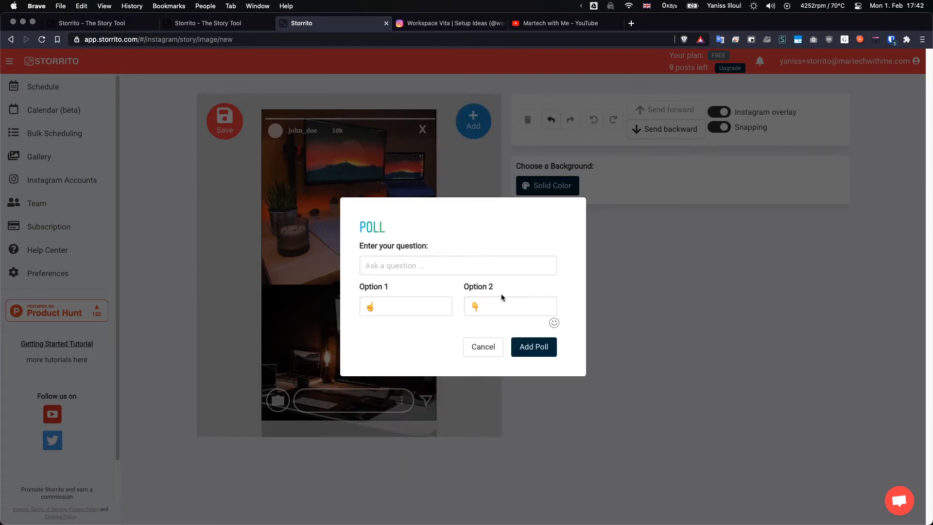
{"action": "left_click", "coordinate": [529, 348]}
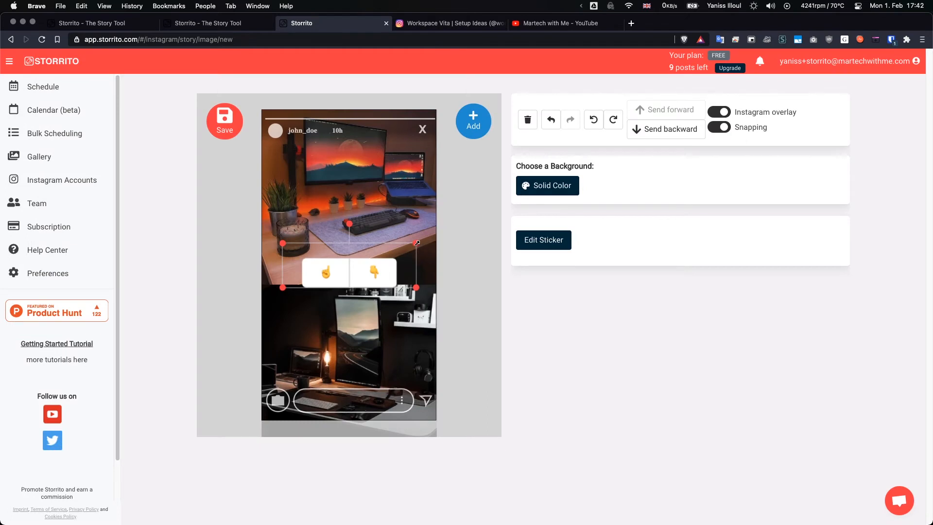
Enlarge the poll sticker to nearly the story's width and center it over the seam between the two desk photos.
{"action": "left_click_drag", "start_coordinate": [434, 225], "coordinate": [445, 234]}
{"action": "left_click_drag", "start_coordinate": [281, 288], "coordinate": [244, 305]}
{"action": "mouse_move", "coordinate": [344, 214]}
{"action": "left_mouse_down"}
{"action": "mouse_move", "coordinate": [372, 239]}
{"action": "mouse_move", "coordinate": [348, 317]}
{"action": "mouse_move", "coordinate": [302, 291]}
{"action": "mouse_move", "coordinate": [335, 234]}
{"action": "mouse_move", "coordinate": [357, 226]}
{"action": "mouse_move", "coordinate": [342, 225]}
{"action": "mouse_move", "coordinate": [357, 228]}
{"action": "mouse_move", "coordinate": [344, 214]}
{"action": "left_mouse_up"}
{"action": "left_click", "coordinate": [720, 127]}
{"action": "left_click", "coordinate": [716, 129]}
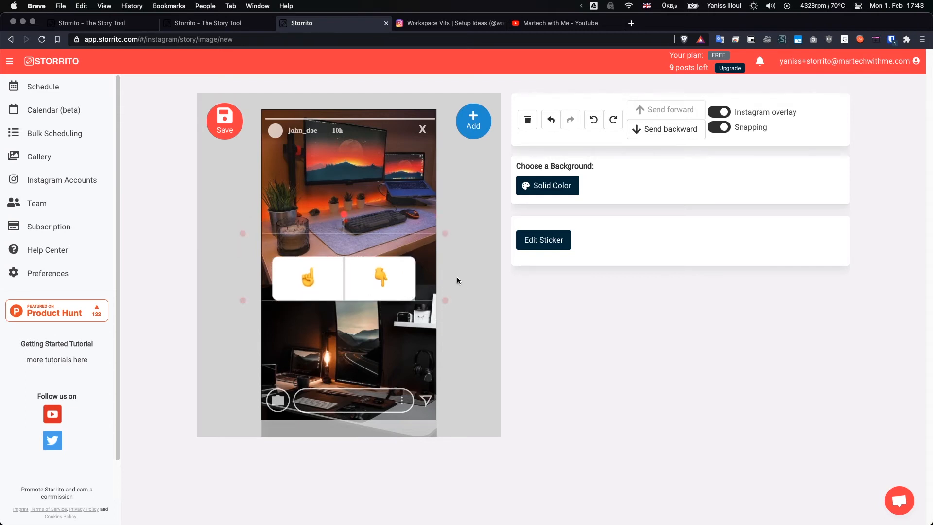
{"action": "left_click_drag", "start_coordinate": [386, 245], "coordinate": [392, 242]}
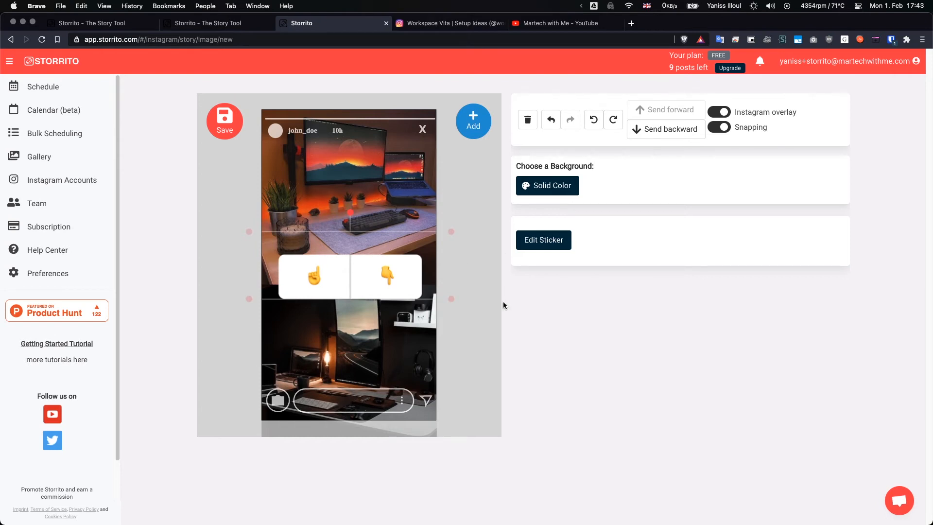
{"action": "left_click", "coordinate": [485, 290]}
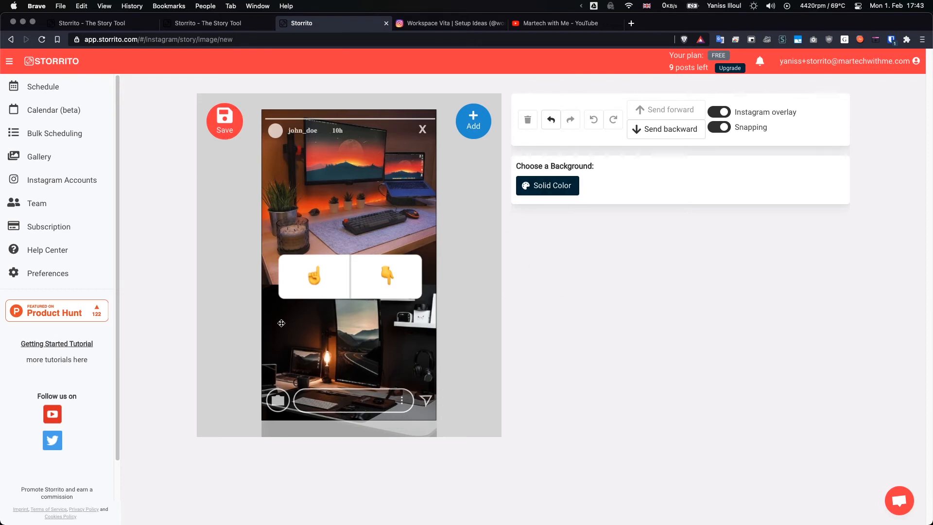
Save the story and open the saved copy from the gallery for posting or scheduling.
{"action": "left_click", "coordinate": [225, 121]}
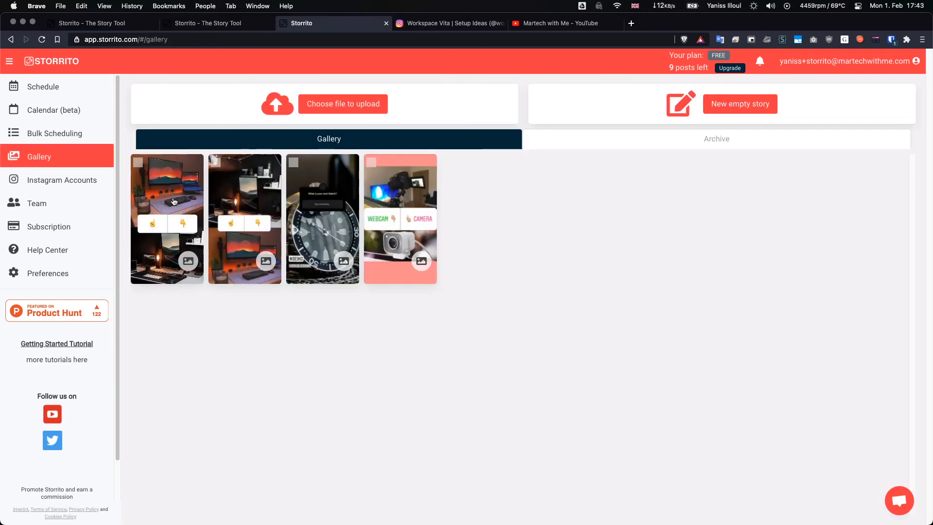
{"action": "left_click", "coordinate": [174, 202]}
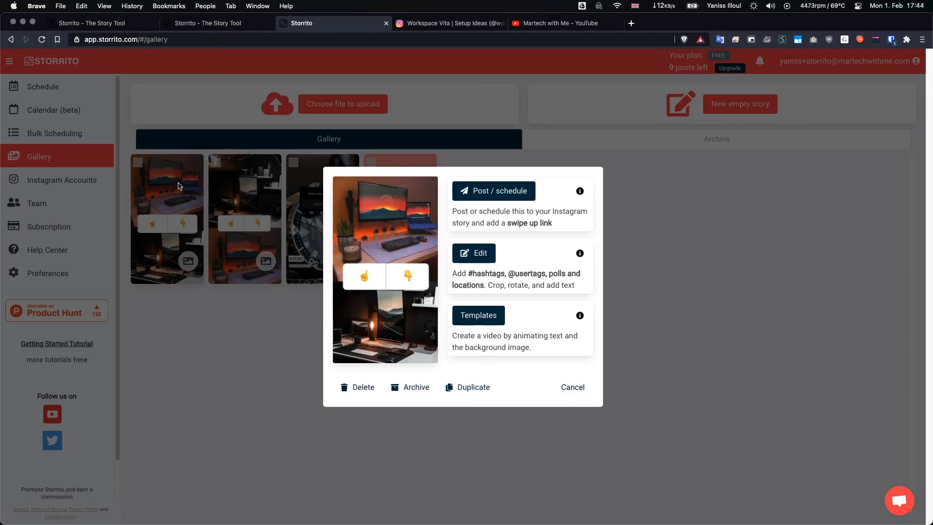
{"action": "left_click", "coordinate": [492, 192]}
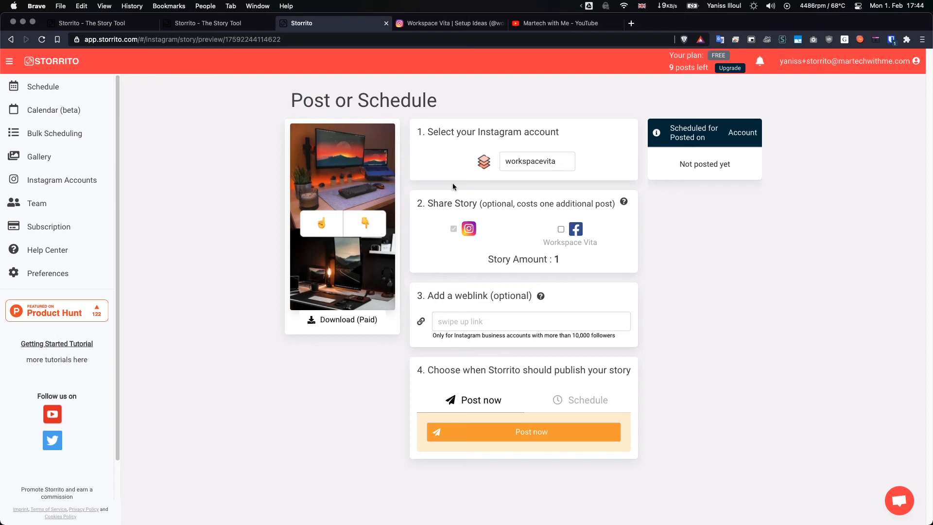
Check the Instagram account choice, and try turning the optional Facebook share on and off without entering a weblink.
{"action": "left_click", "coordinate": [525, 162]}
{"action": "left_click", "coordinate": [540, 164]}
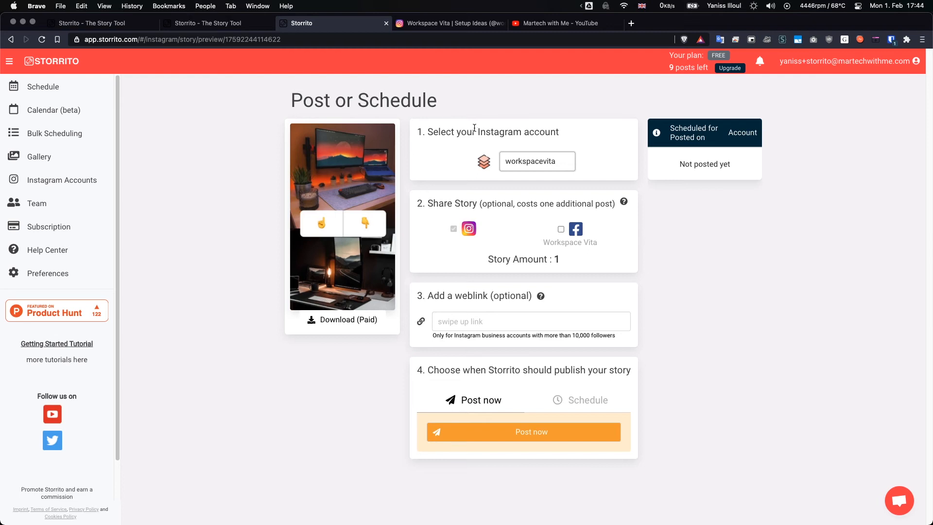
{"action": "left_click", "coordinate": [561, 230]}
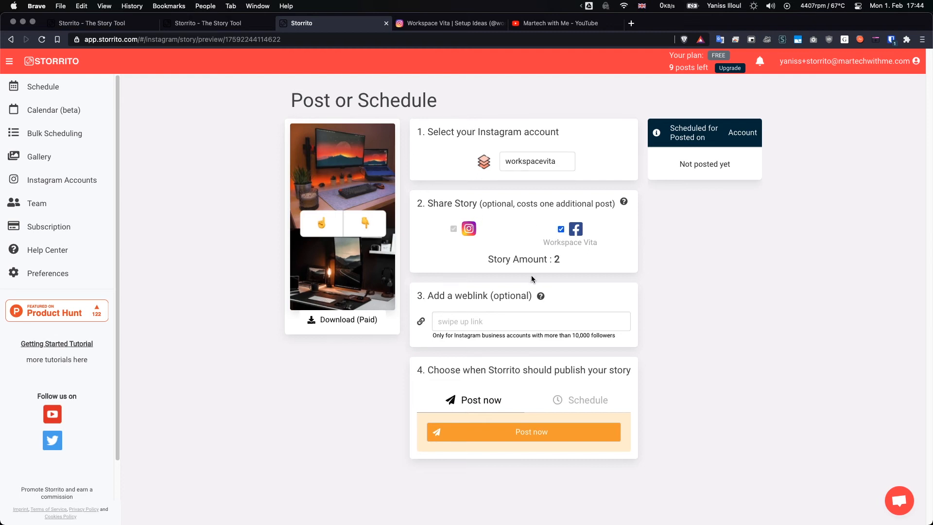
{"action": "left_click", "coordinate": [562, 229]}
{"action": "left_click", "coordinate": [450, 321]}
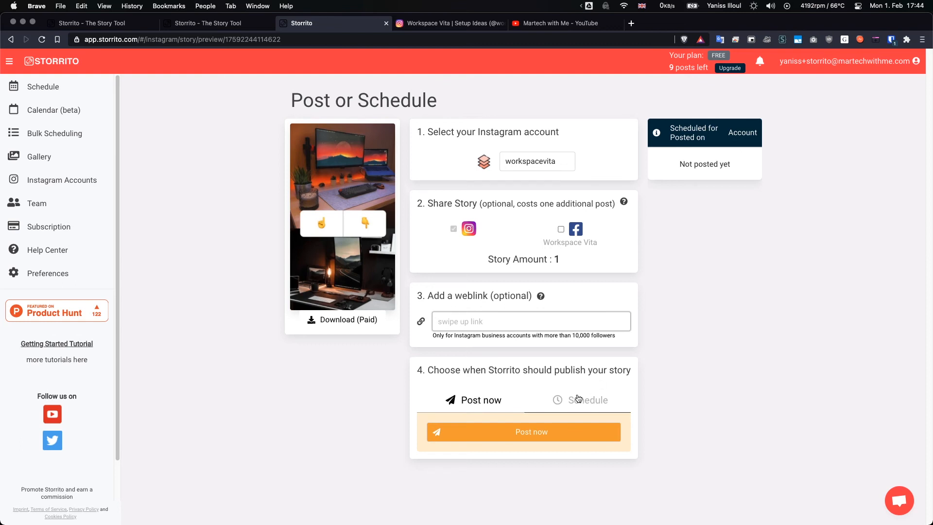
Try out scheduling by setting the publication date to 25 February 2021 and the time to 01:44.
{"action": "left_click", "coordinate": [592, 404]}
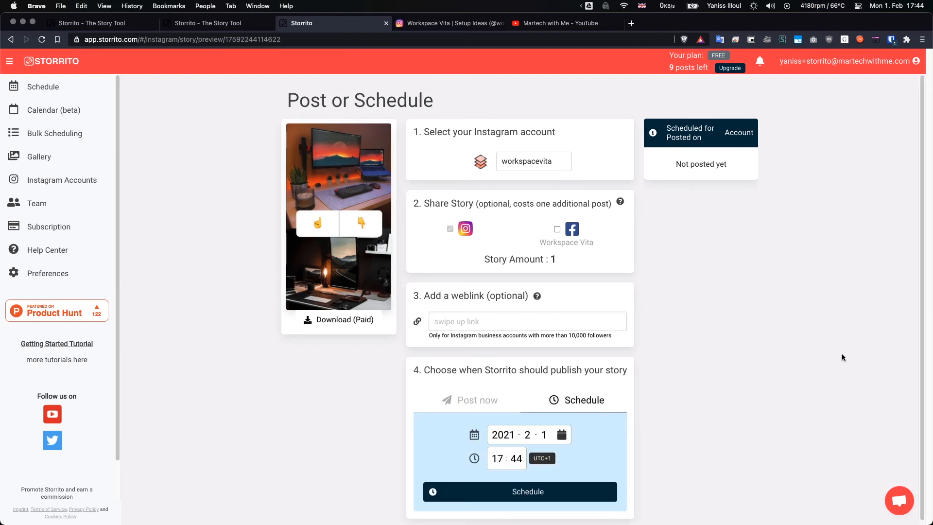
{"action": "left_click", "coordinate": [561, 433]}
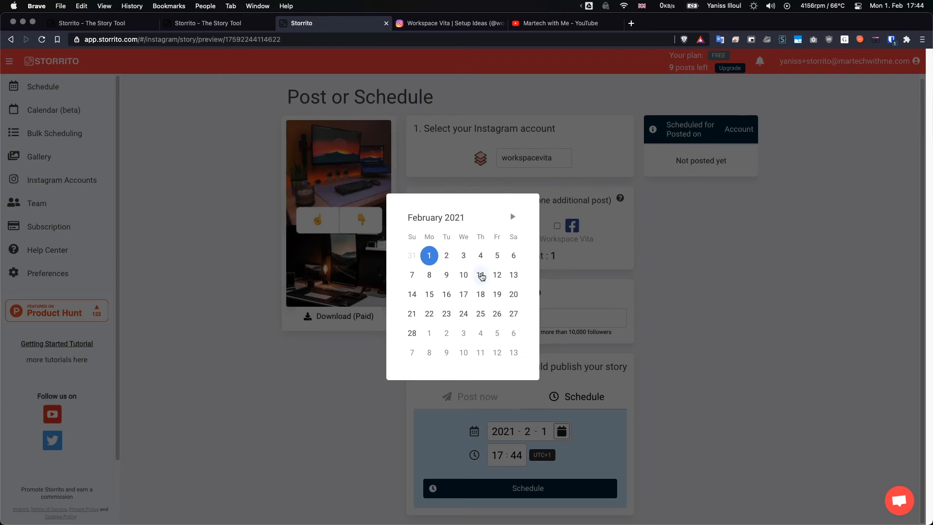
{"action": "left_click", "coordinate": [489, 315]}
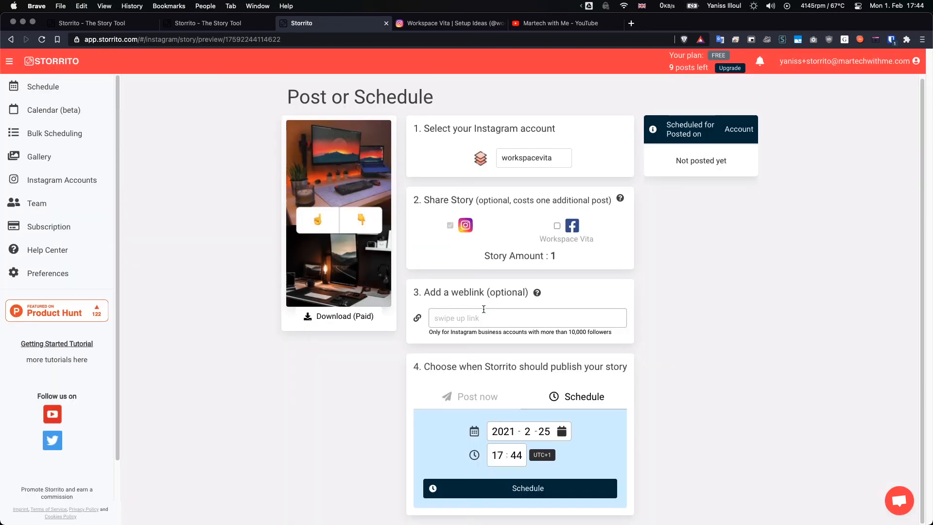
{"action": "left_click", "coordinate": [505, 451]}
{"action": "left_click", "coordinate": [494, 481]}
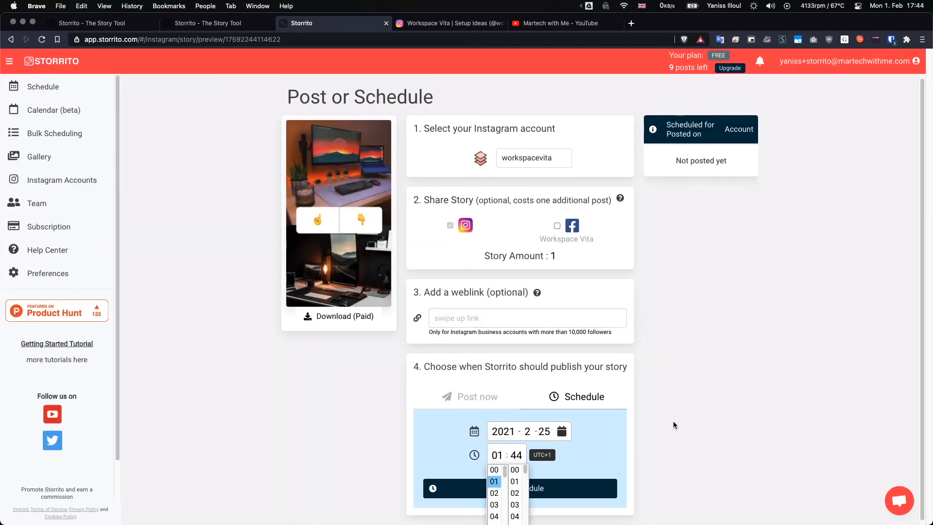
{"action": "left_click", "coordinate": [672, 423]}
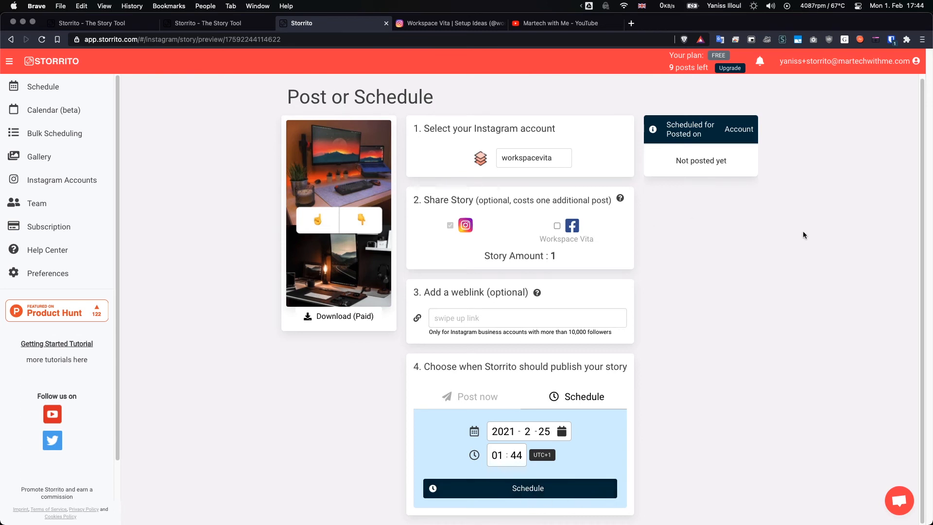
Switch from scheduling to immediate publishing and post the story to the workspacevita Instagram account.
{"action": "left_click", "coordinate": [469, 397]}
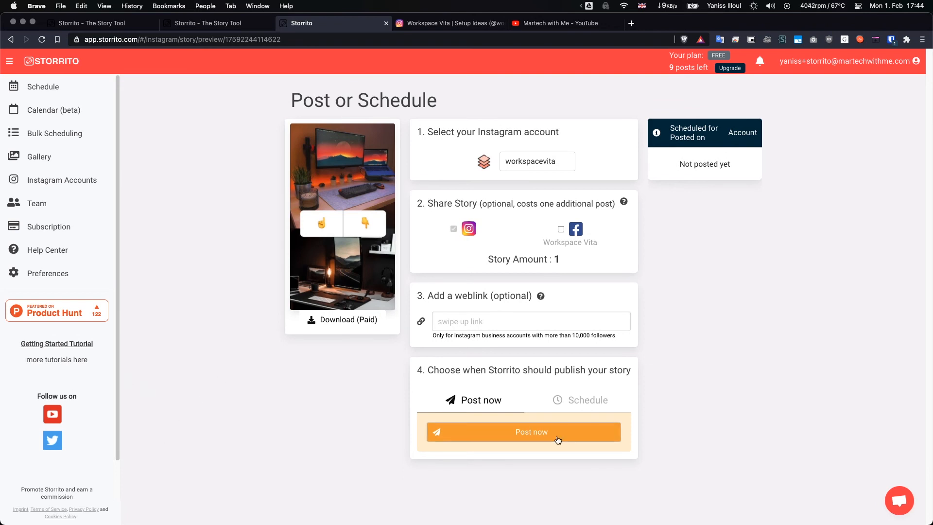
{"action": "left_click", "coordinate": [538, 434]}
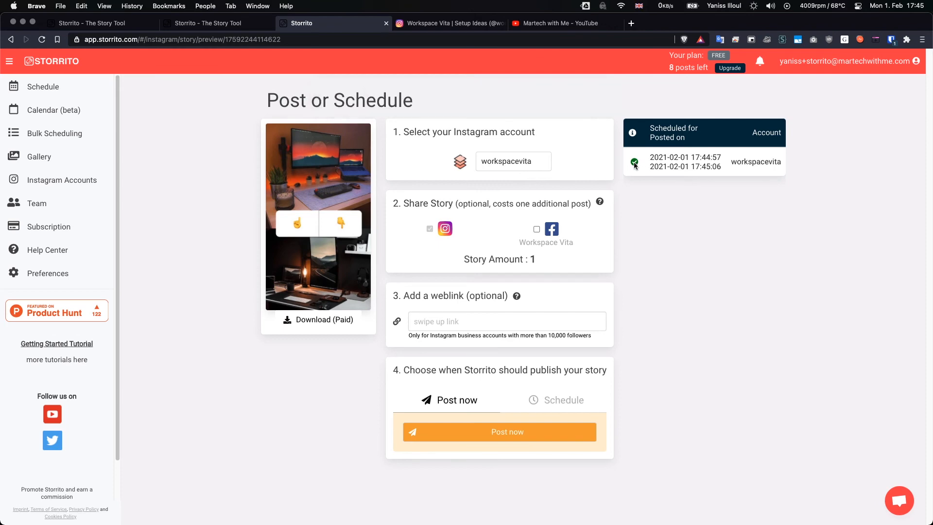
Switch to the workspacevita profile on Instagram, reload it and play its stories to check the newly posted one.
{"action": "left_click", "coordinate": [425, 24]}
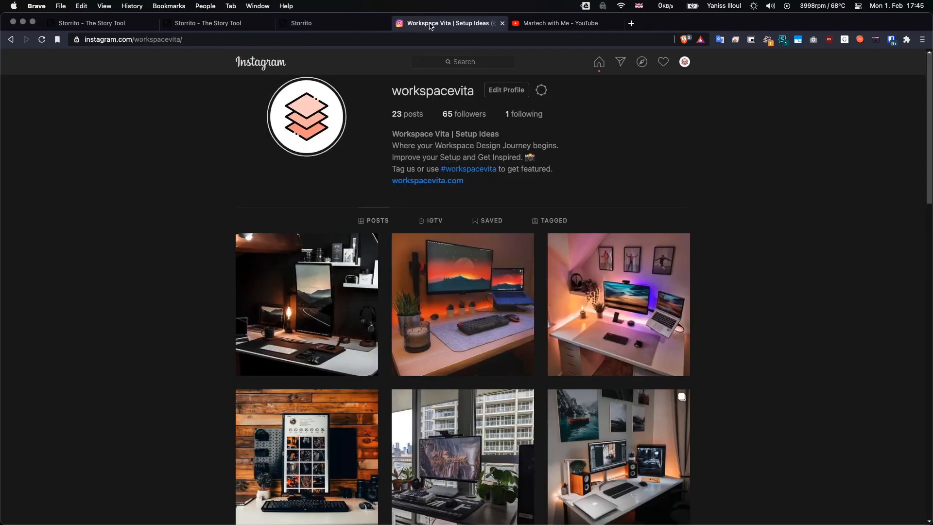
{"action": "left_click", "coordinate": [408, 40]}
{"action": "key", "text": "Return"}
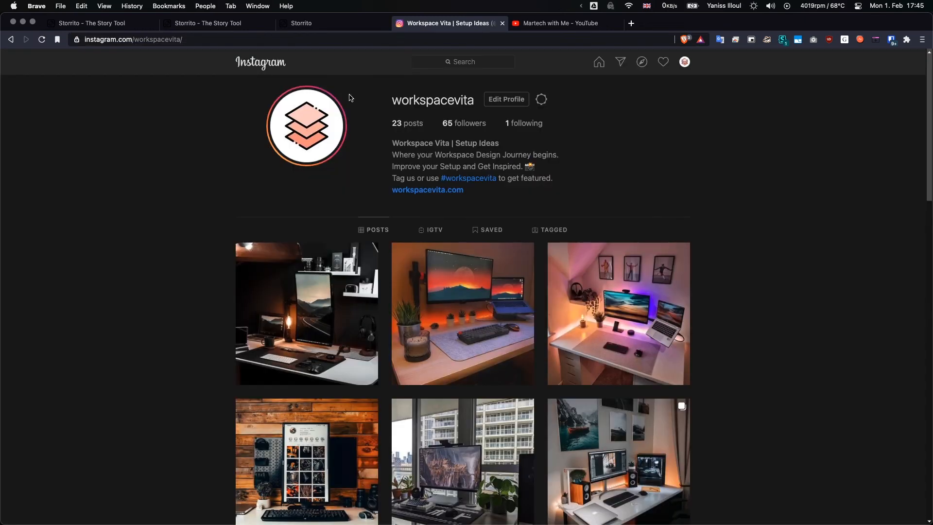
{"action": "left_click", "coordinate": [298, 130]}
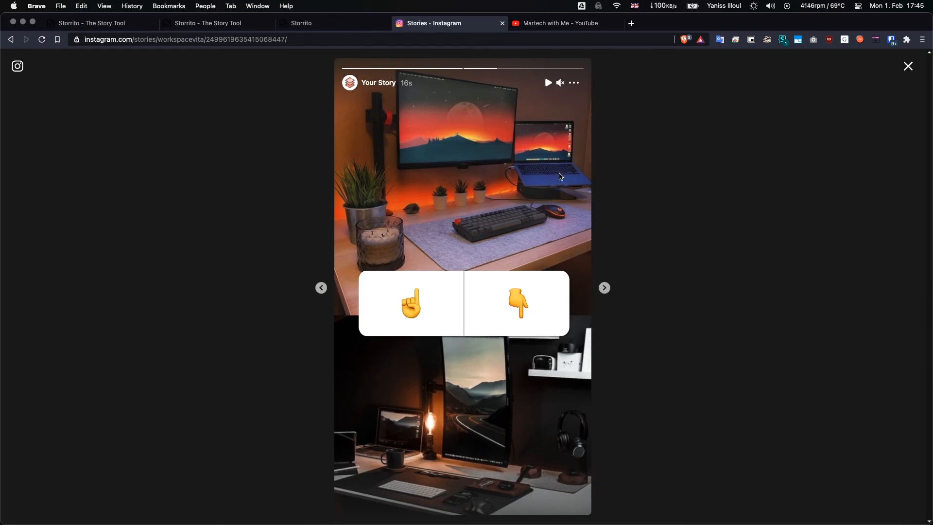
Vote for the pointing-down option in the new story's poll, and replay the account's stories up to that one.
{"action": "left_click", "coordinate": [561, 196]}
{"action": "left_click", "coordinate": [511, 294]}
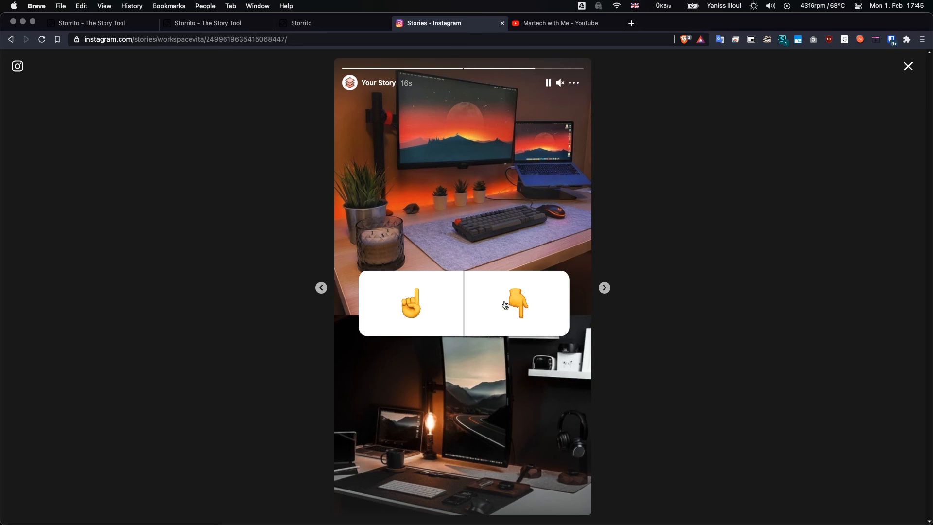
{"action": "left_click", "coordinate": [444, 164]}
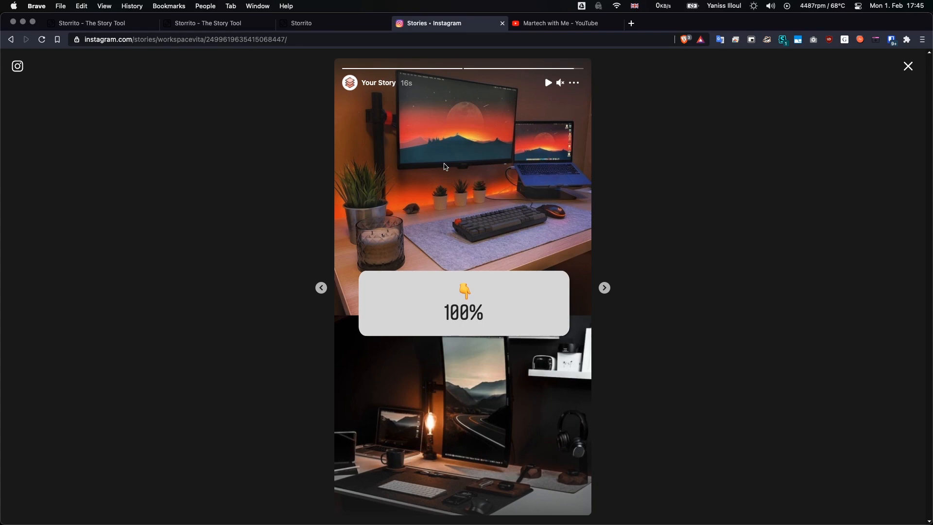
{"action": "left_click", "coordinate": [446, 167]}
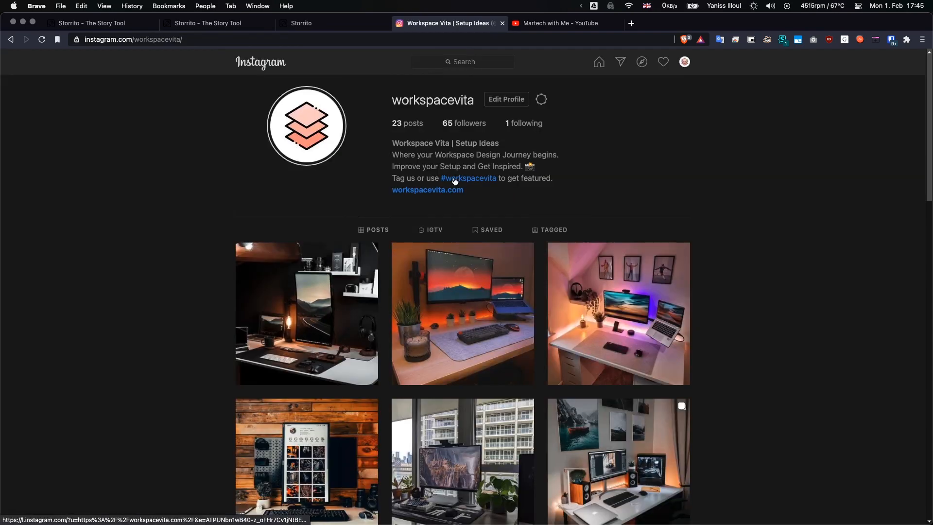
{"action": "left_click", "coordinate": [309, 119]}
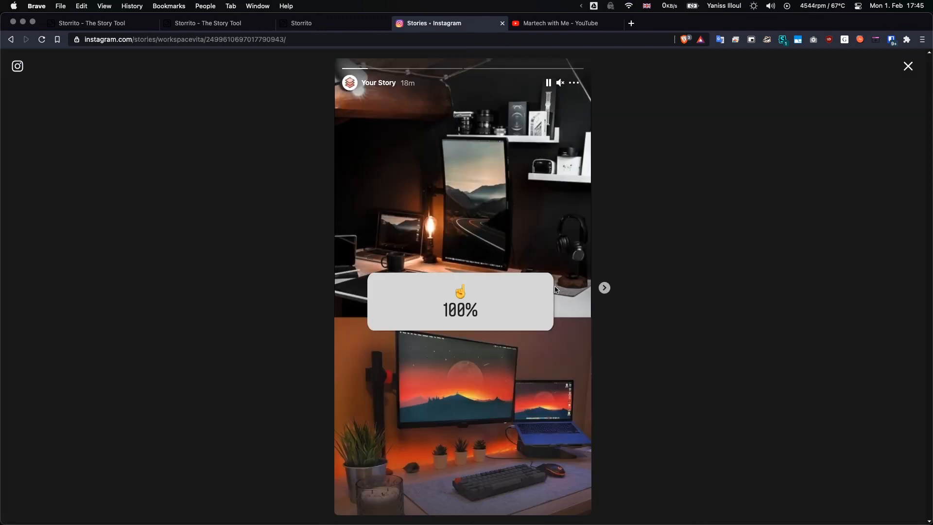
{"action": "left_click", "coordinate": [604, 288]}
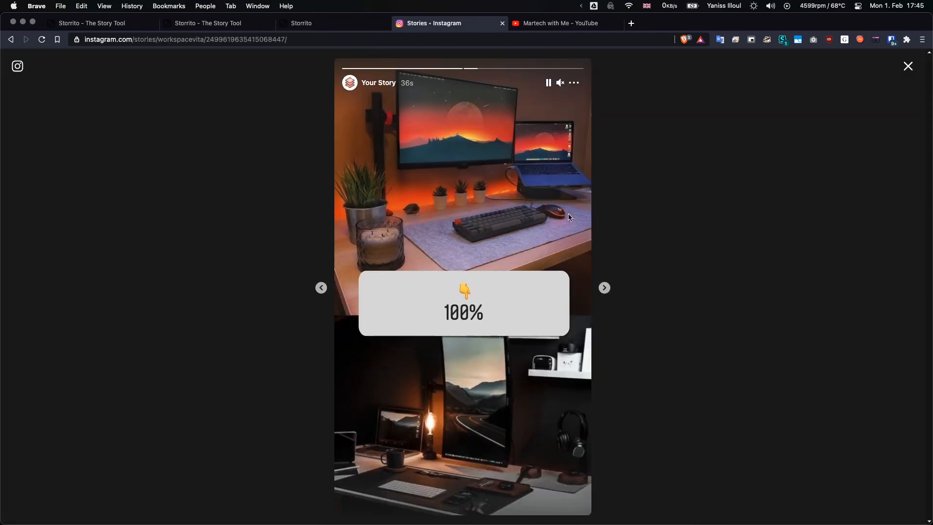
Close the Instagram story and review Storrito's pricing plans and the story's Post or Schedule page.
{"action": "key", "text": "Escape"}
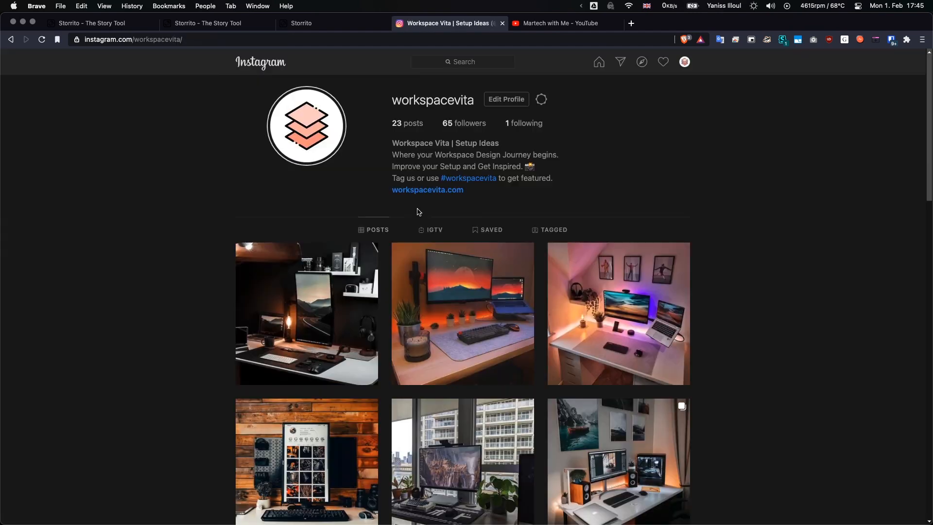
{"action": "left_click", "coordinate": [191, 23]}
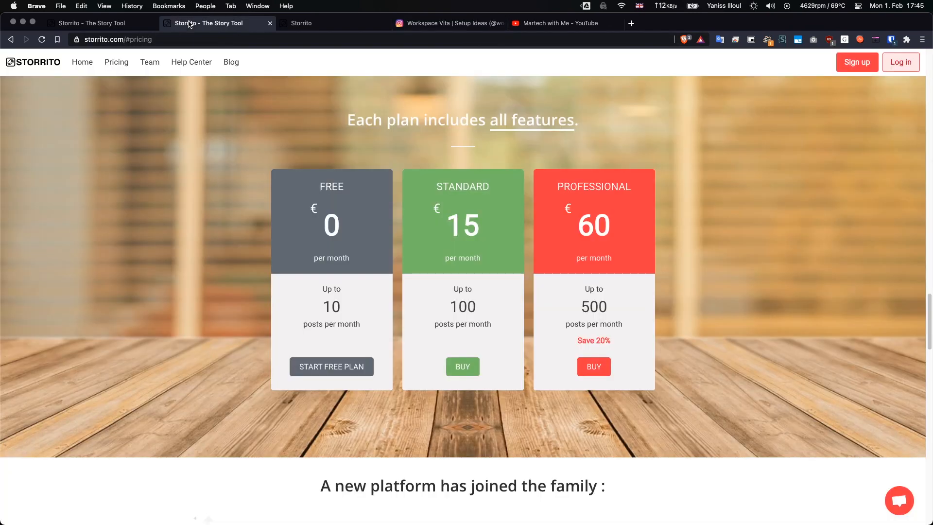
{"action": "left_click", "coordinate": [300, 23]}
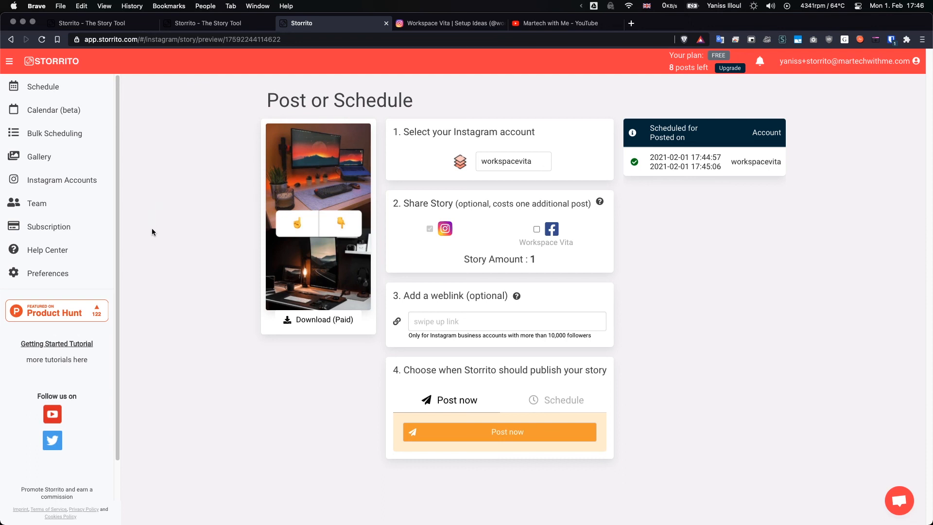
Go to the Storrito homepage, and briefly highlight its headline about creating and scheduling Instagram Stories from a desktop PC.
{"action": "key", "text": "super+1"}
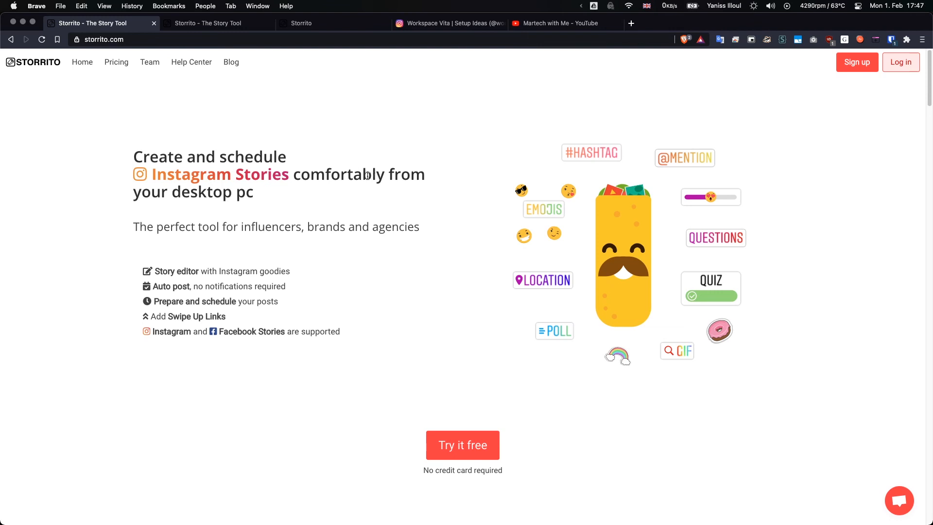
{"action": "left_click_drag", "start_coordinate": [317, 196], "coordinate": [136, 159]}
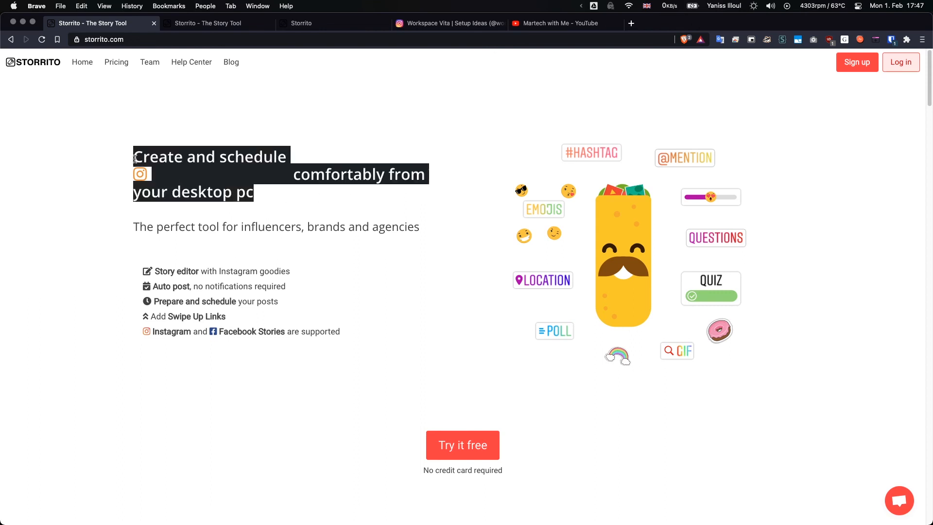
{"action": "left_click", "coordinate": [136, 157]}
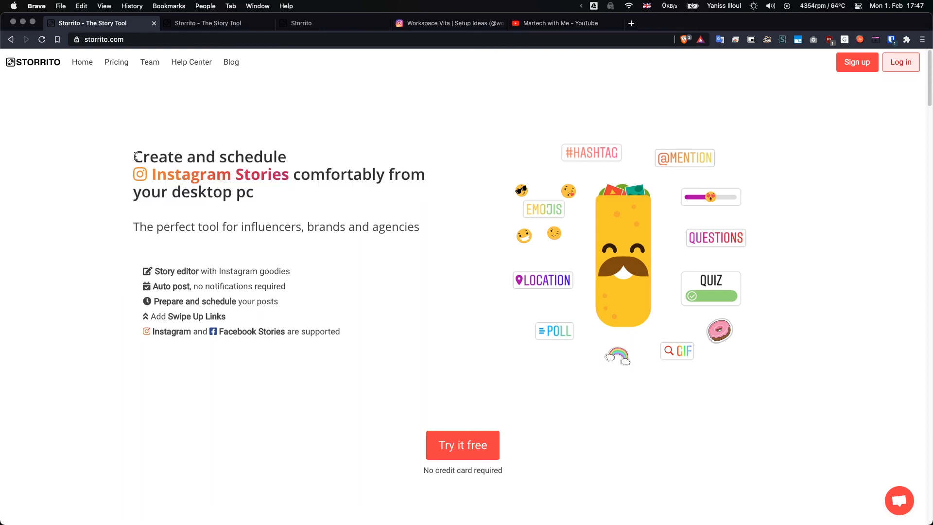